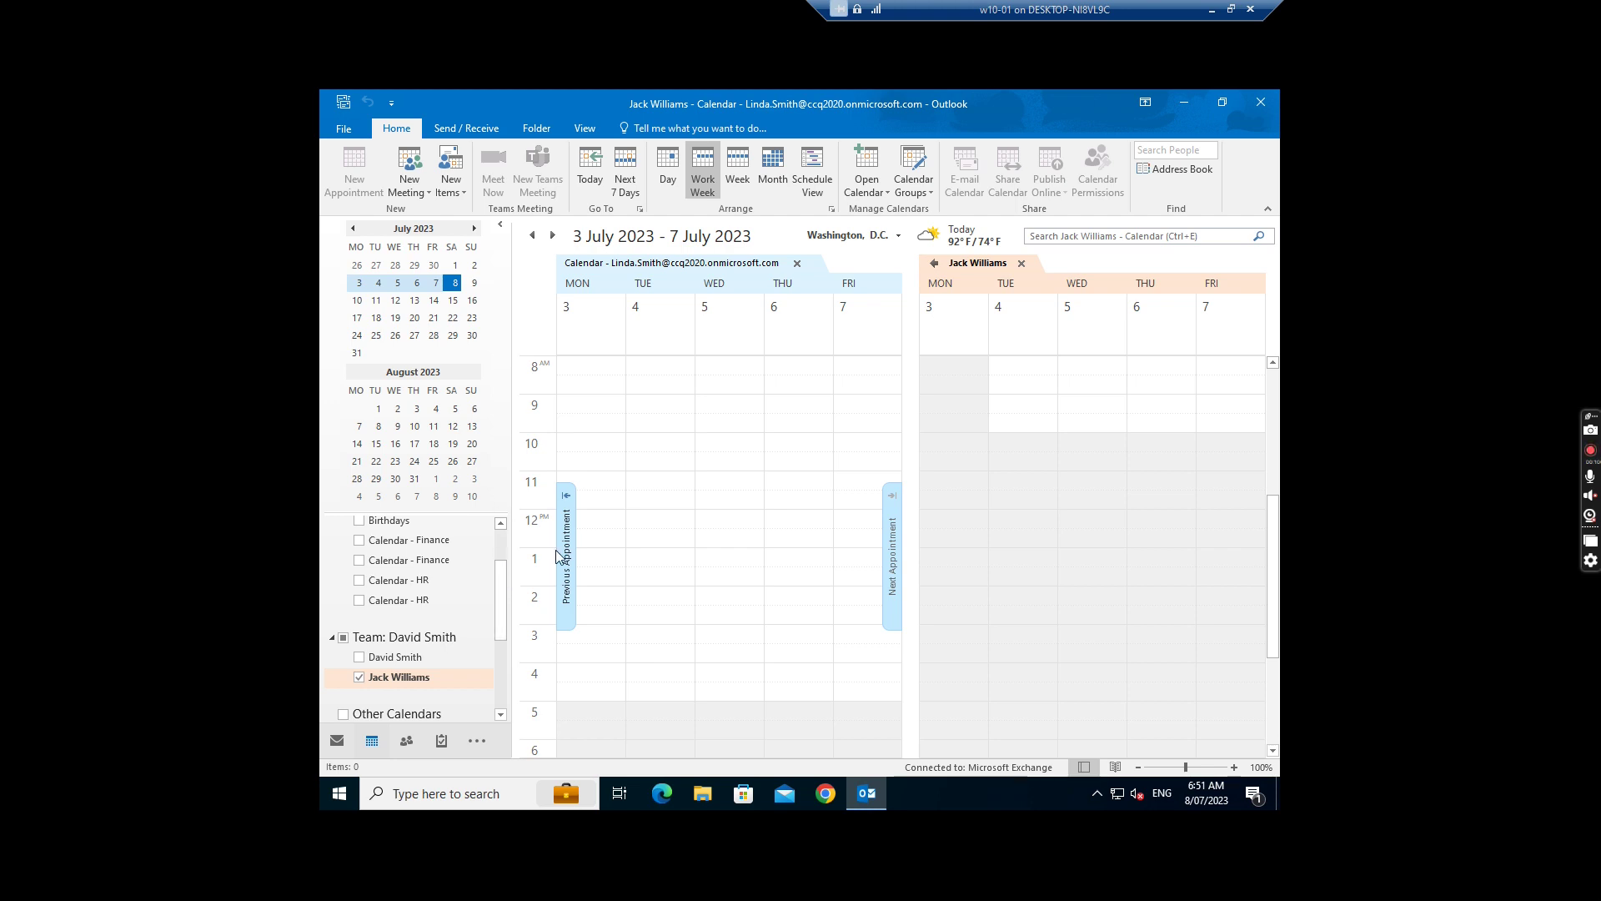
Restore the Outlook virtual machine from full screen into a window on the host desktop
{"action": "left_click", "coordinate": [1230, 10]}
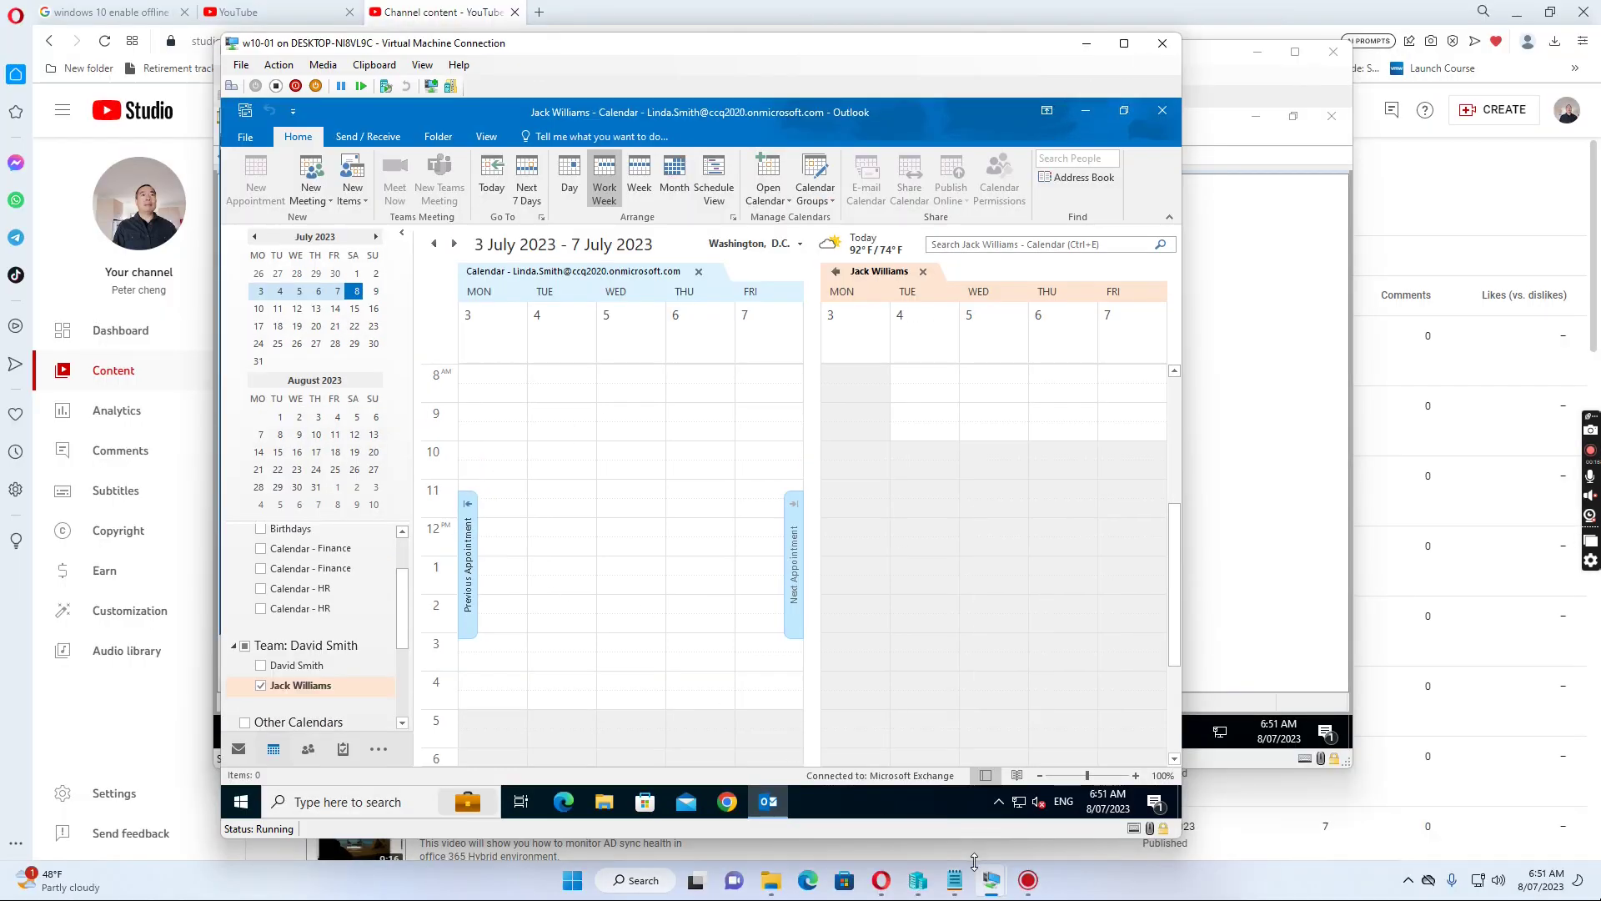
Bring the W2016DC-azure VM forward and show Active Directory Users and Computers' user list
{"action": "mouse_move", "coordinate": [994, 881]}
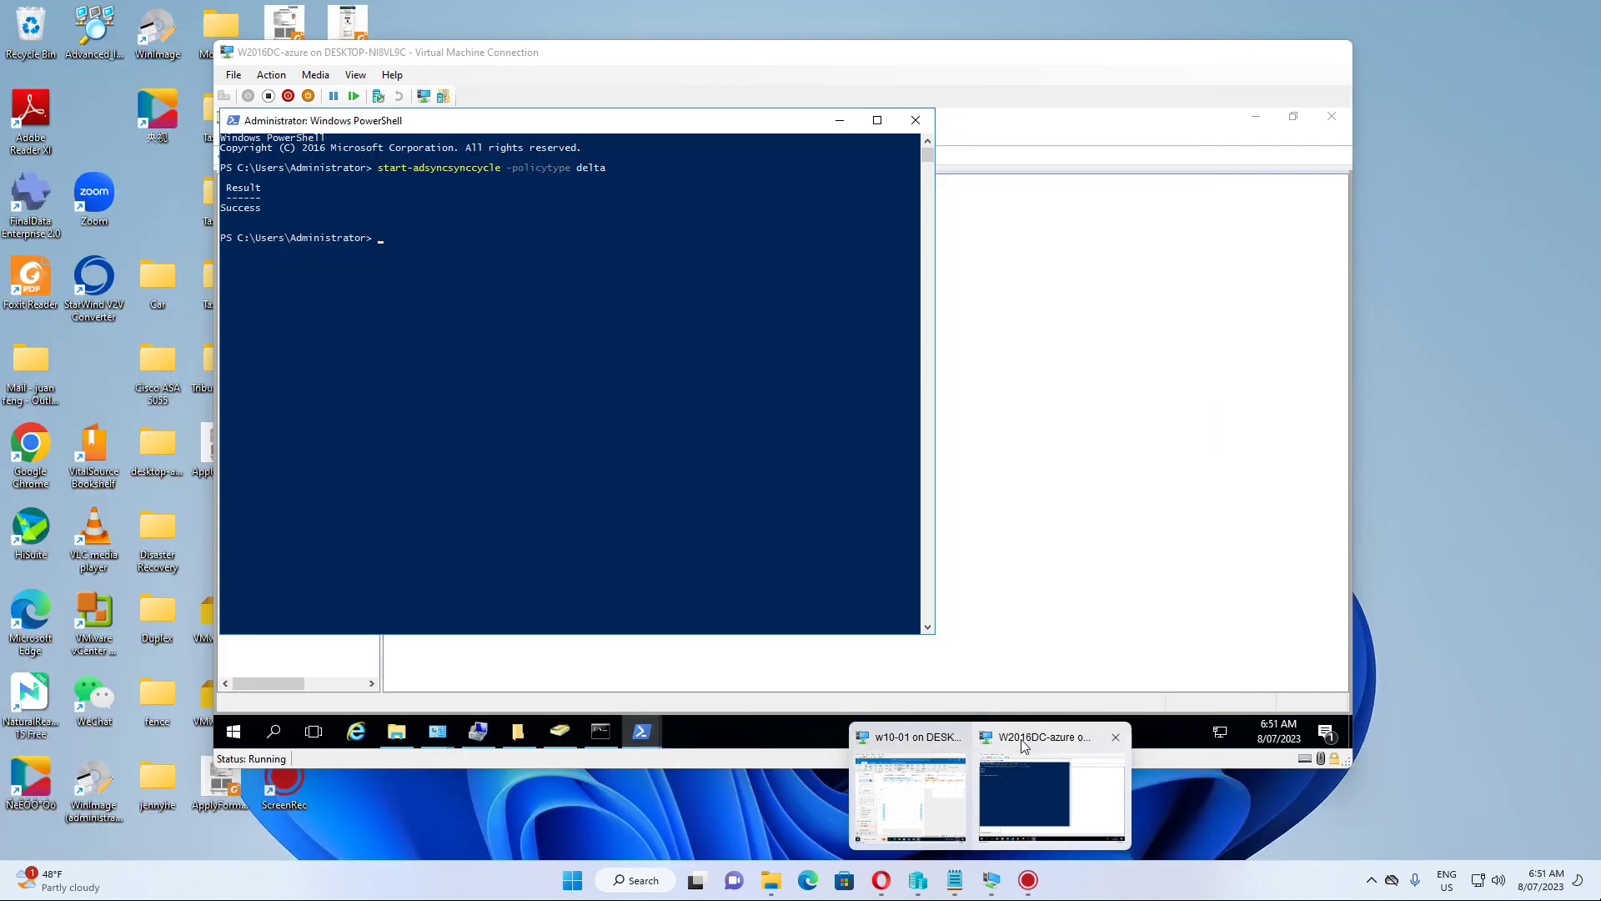
{"action": "left_click", "coordinate": [1021, 738]}
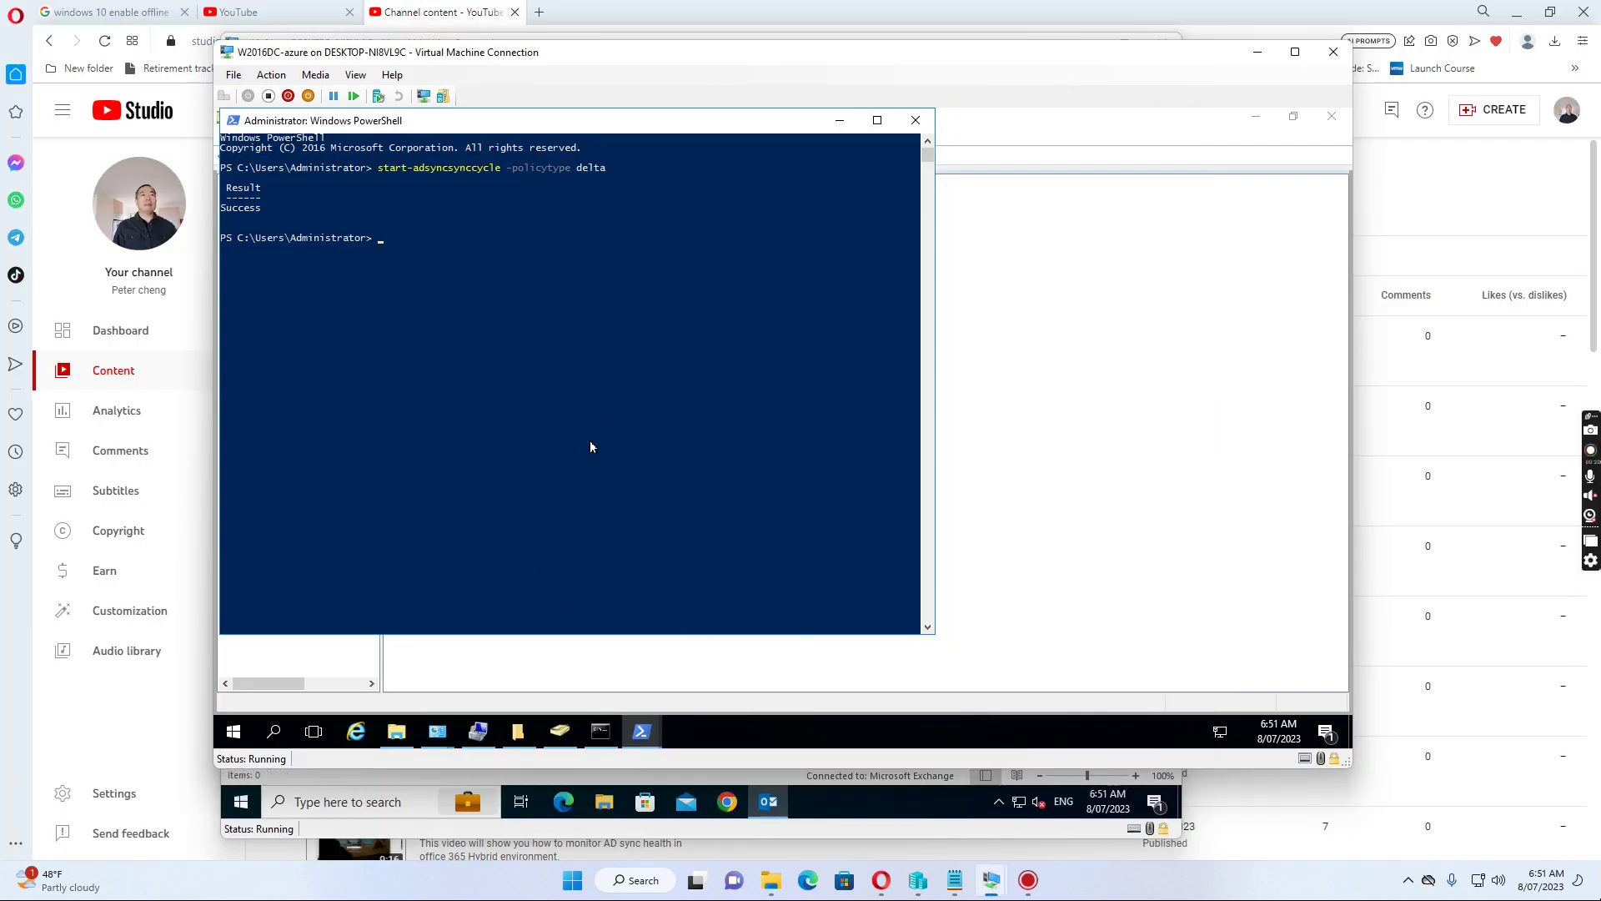
{"action": "left_click", "coordinate": [561, 731]}
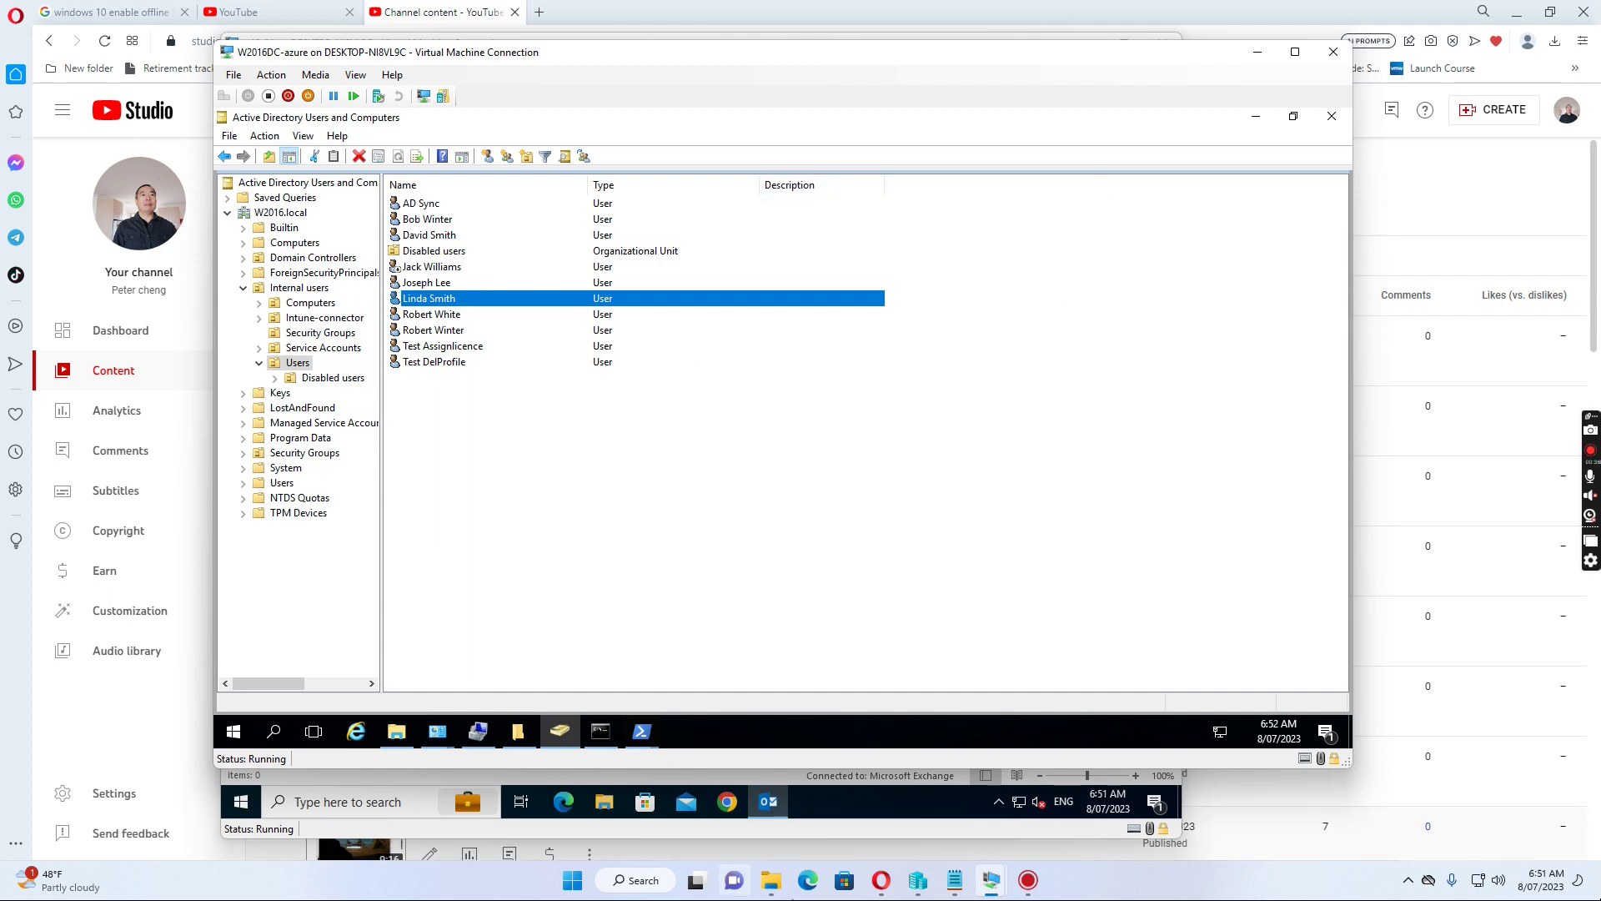
Switch back to the w10-01 Outlook VM and check the manager's team calendar group in the folder pane
{"action": "mouse_move", "coordinate": [988, 881]}
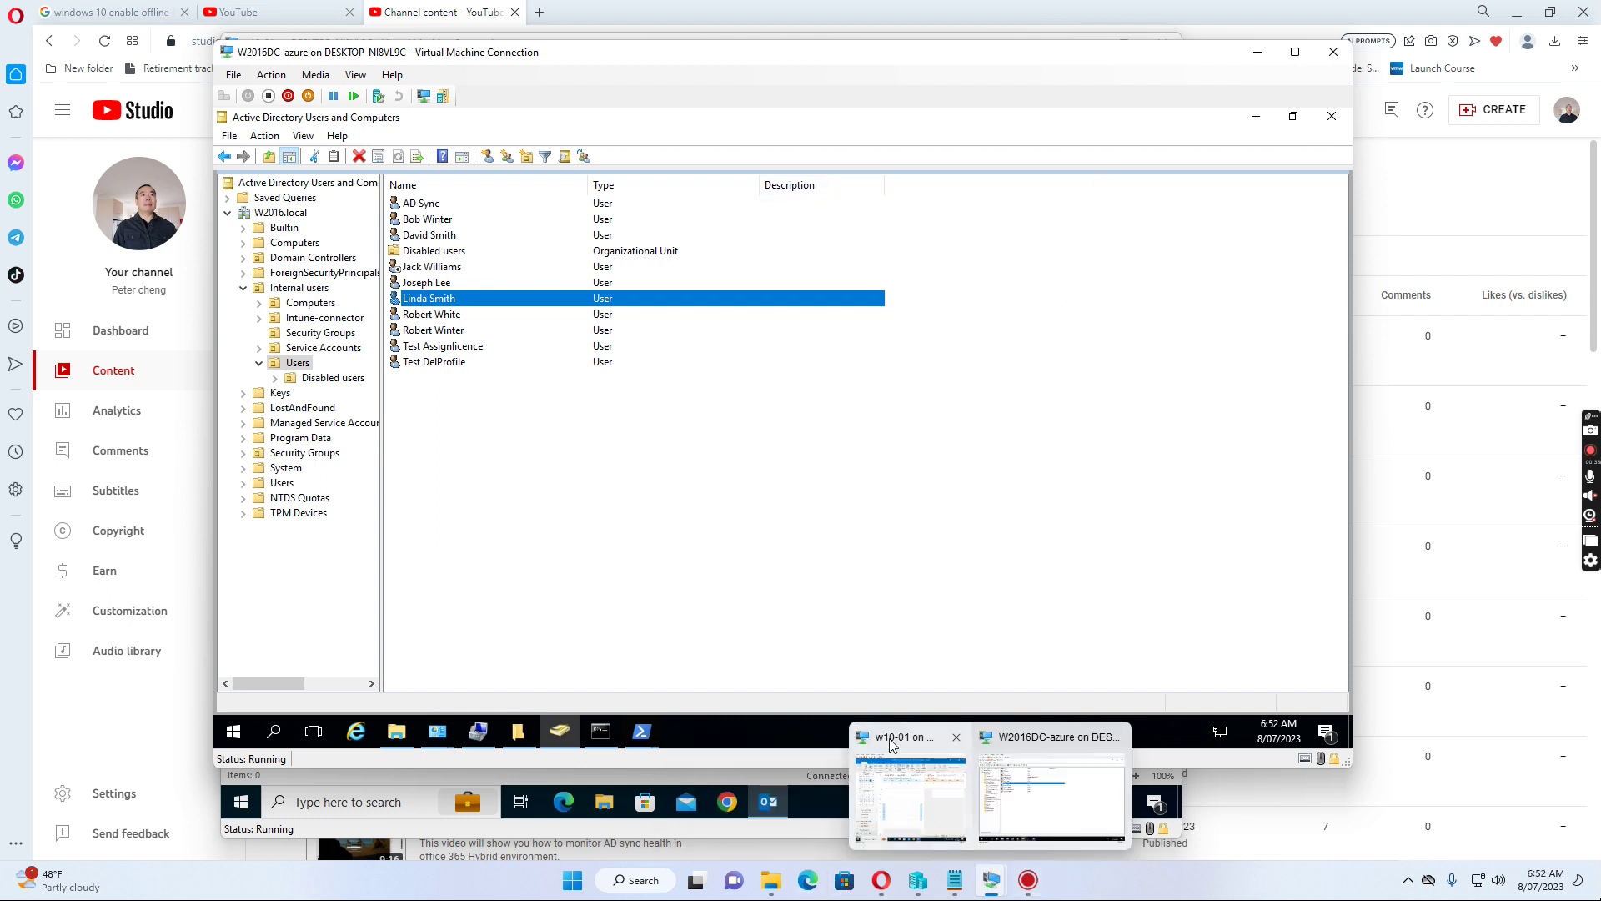
{"action": "left_click", "coordinate": [911, 779]}
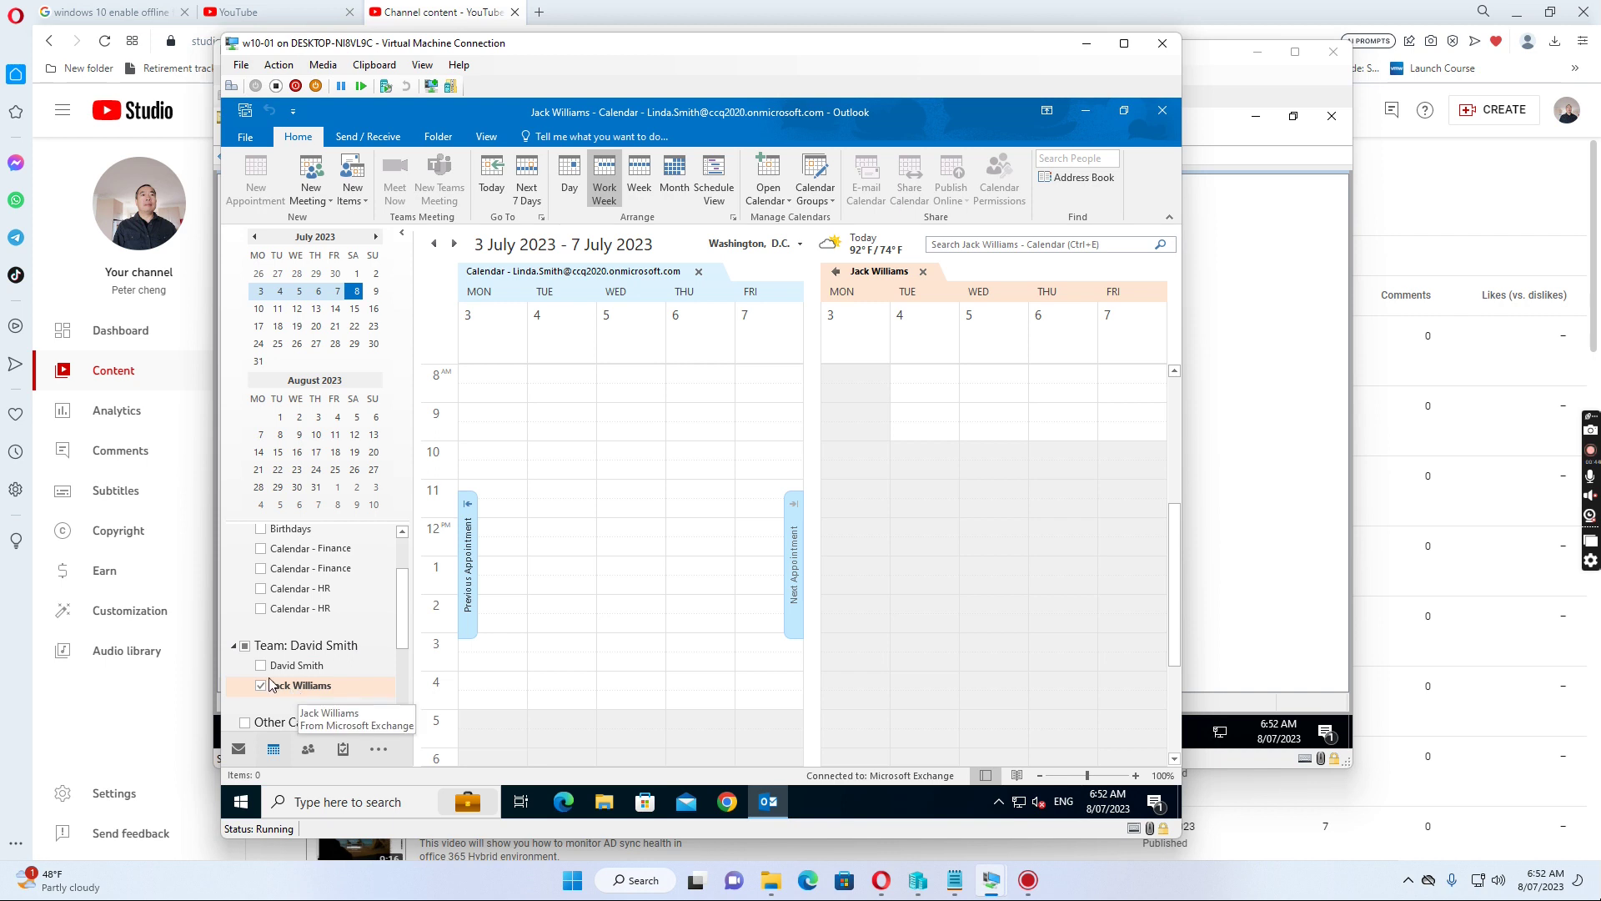
{"action": "mouse_move", "coordinate": [406, 597]}
{"action": "left_mouse_down"}
{"action": "mouse_move", "coordinate": [405, 552]}
{"action": "mouse_move", "coordinate": [418, 677]}
{"action": "mouse_move", "coordinate": [409, 592]}
{"action": "left_mouse_up"}
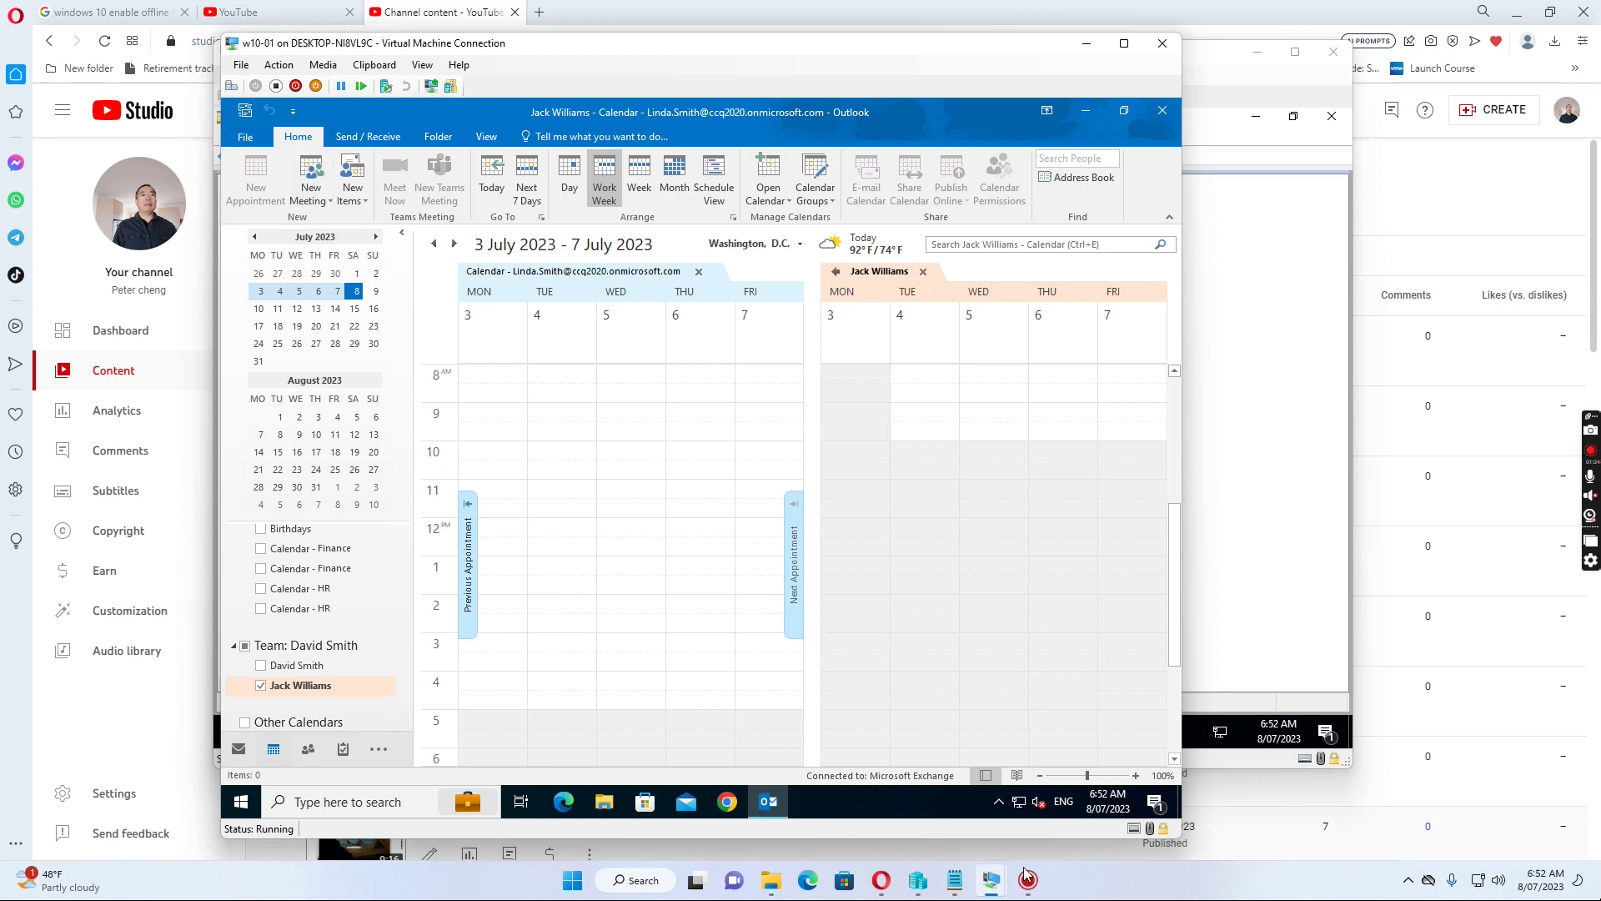
{"action": "mouse_move", "coordinate": [1000, 879]}
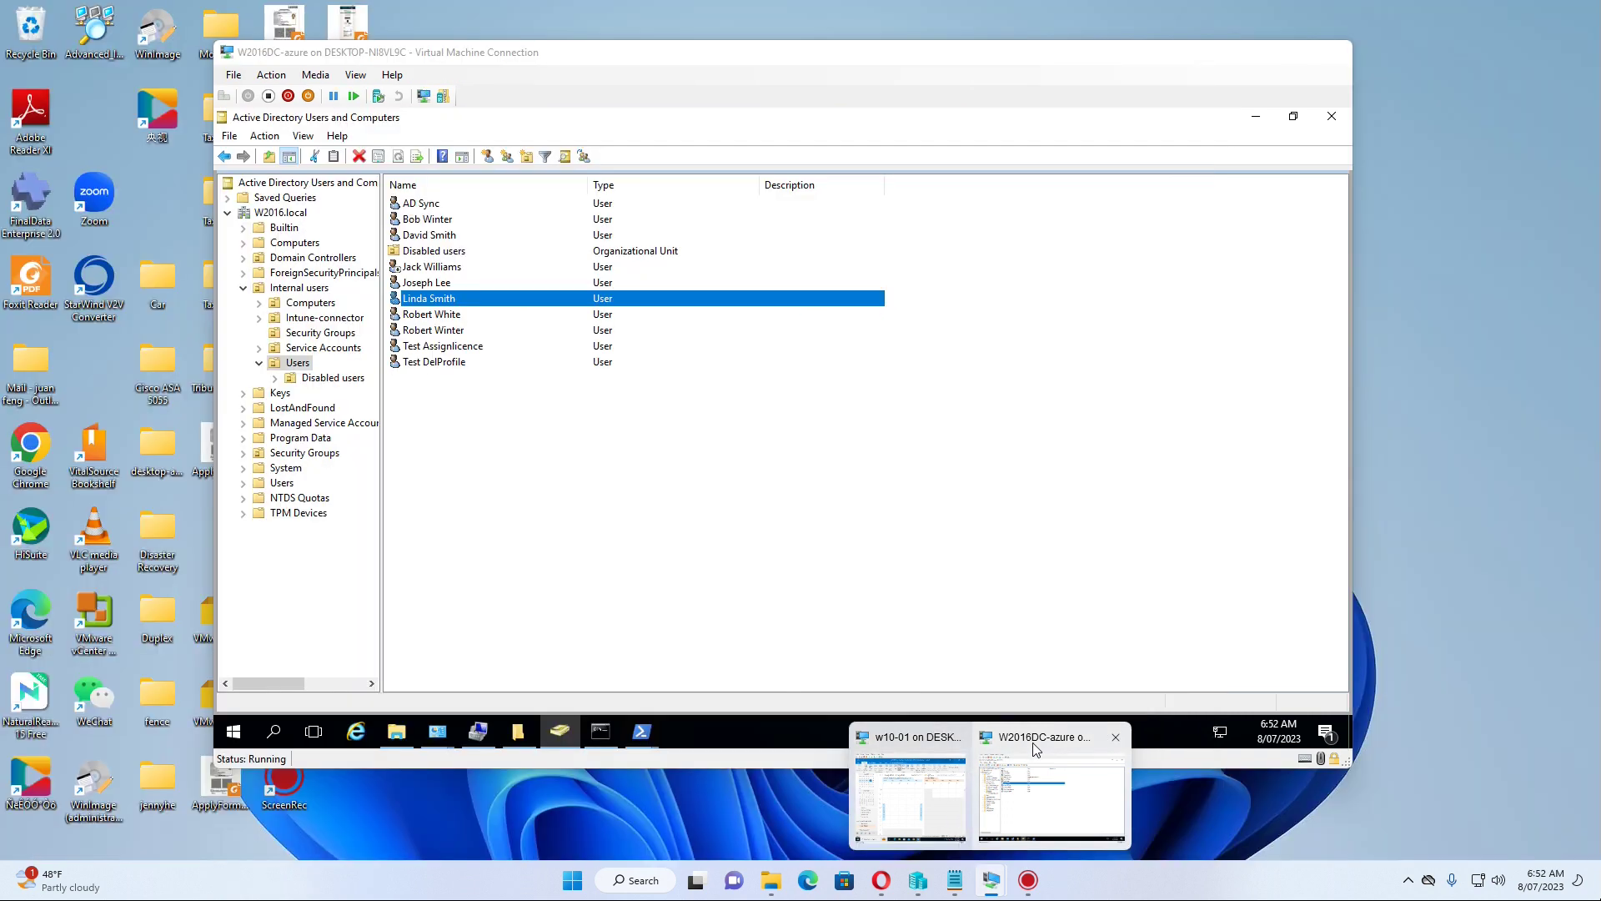
On the domain controller, view the manager's Organization tab listing two direct reports, then cancel
{"action": "left_click", "coordinate": [1034, 749]}
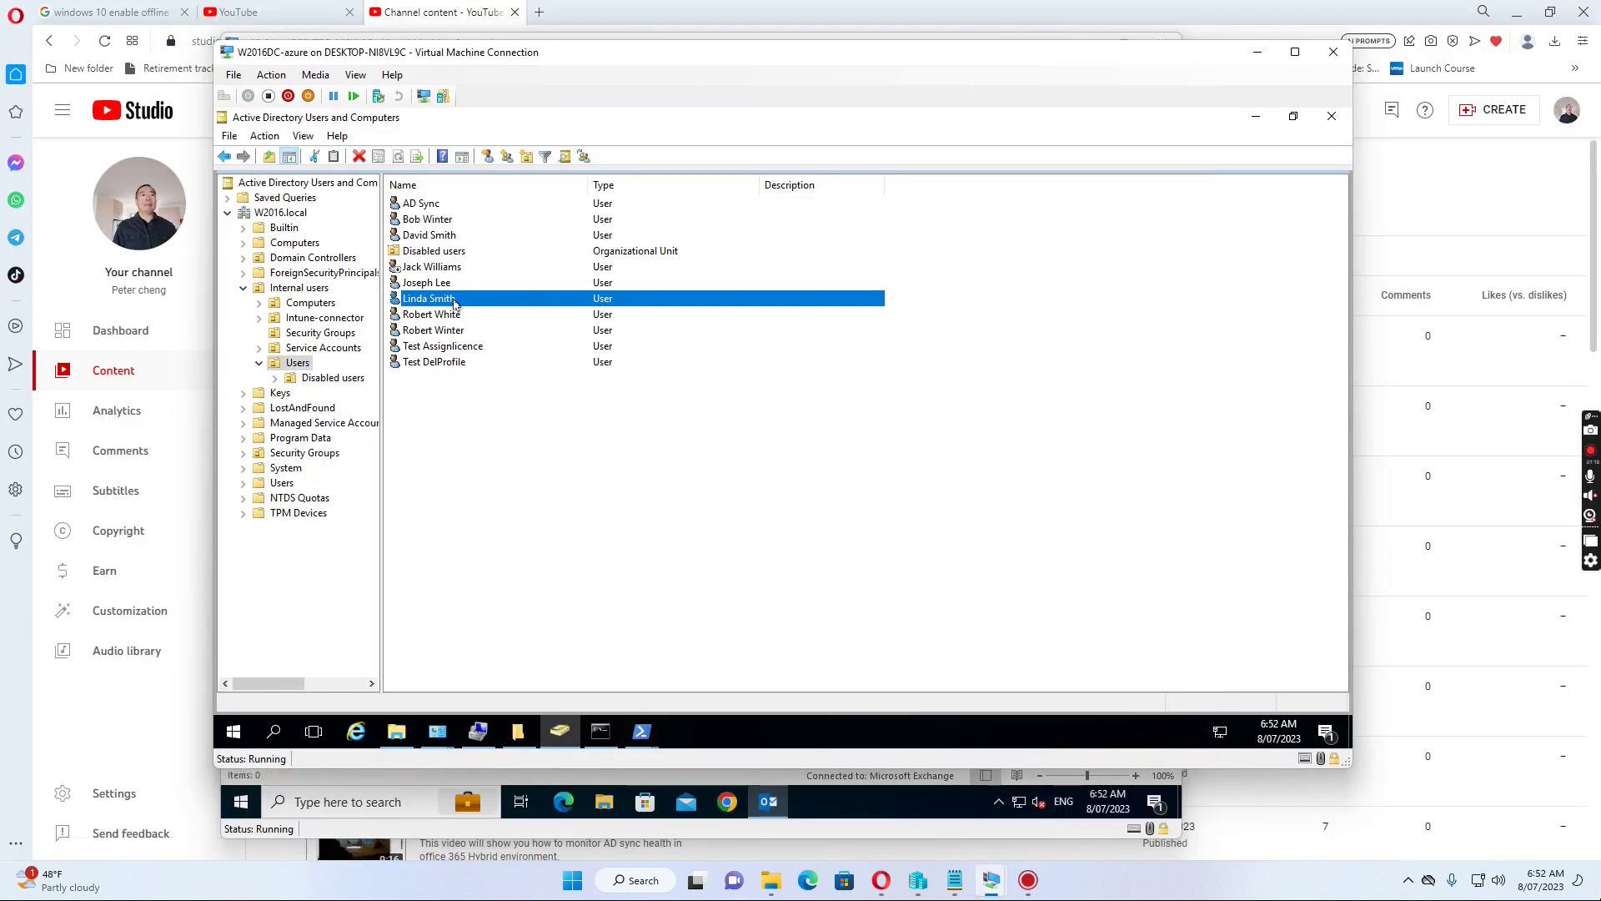
{"action": "double_click", "coordinate": [428, 237]}
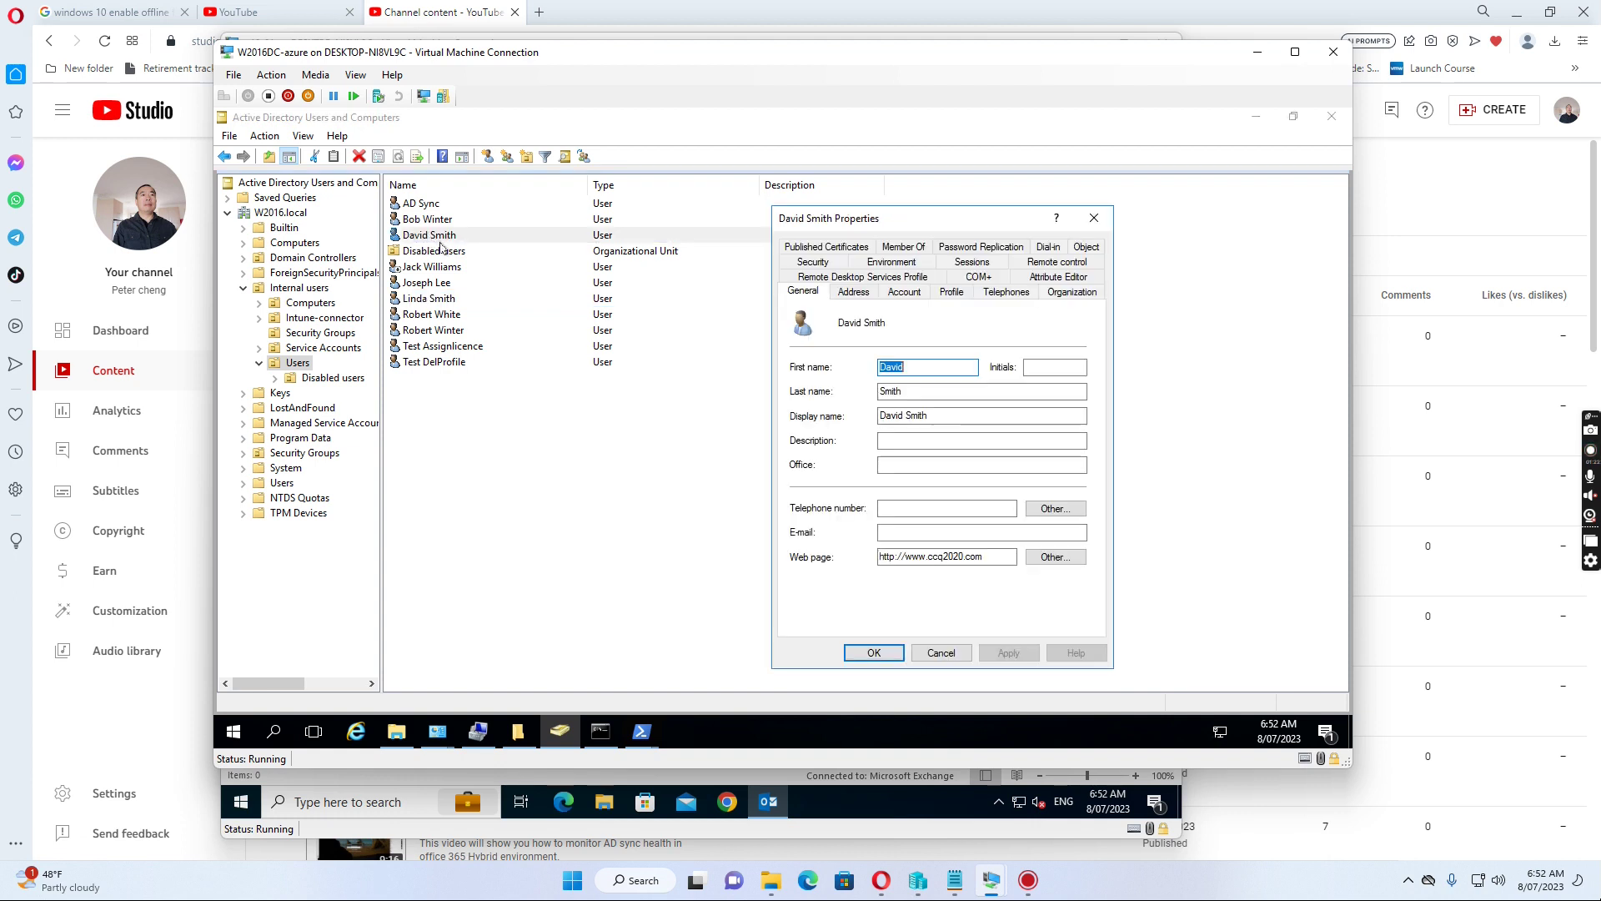
{"action": "left_click", "coordinate": [1075, 294]}
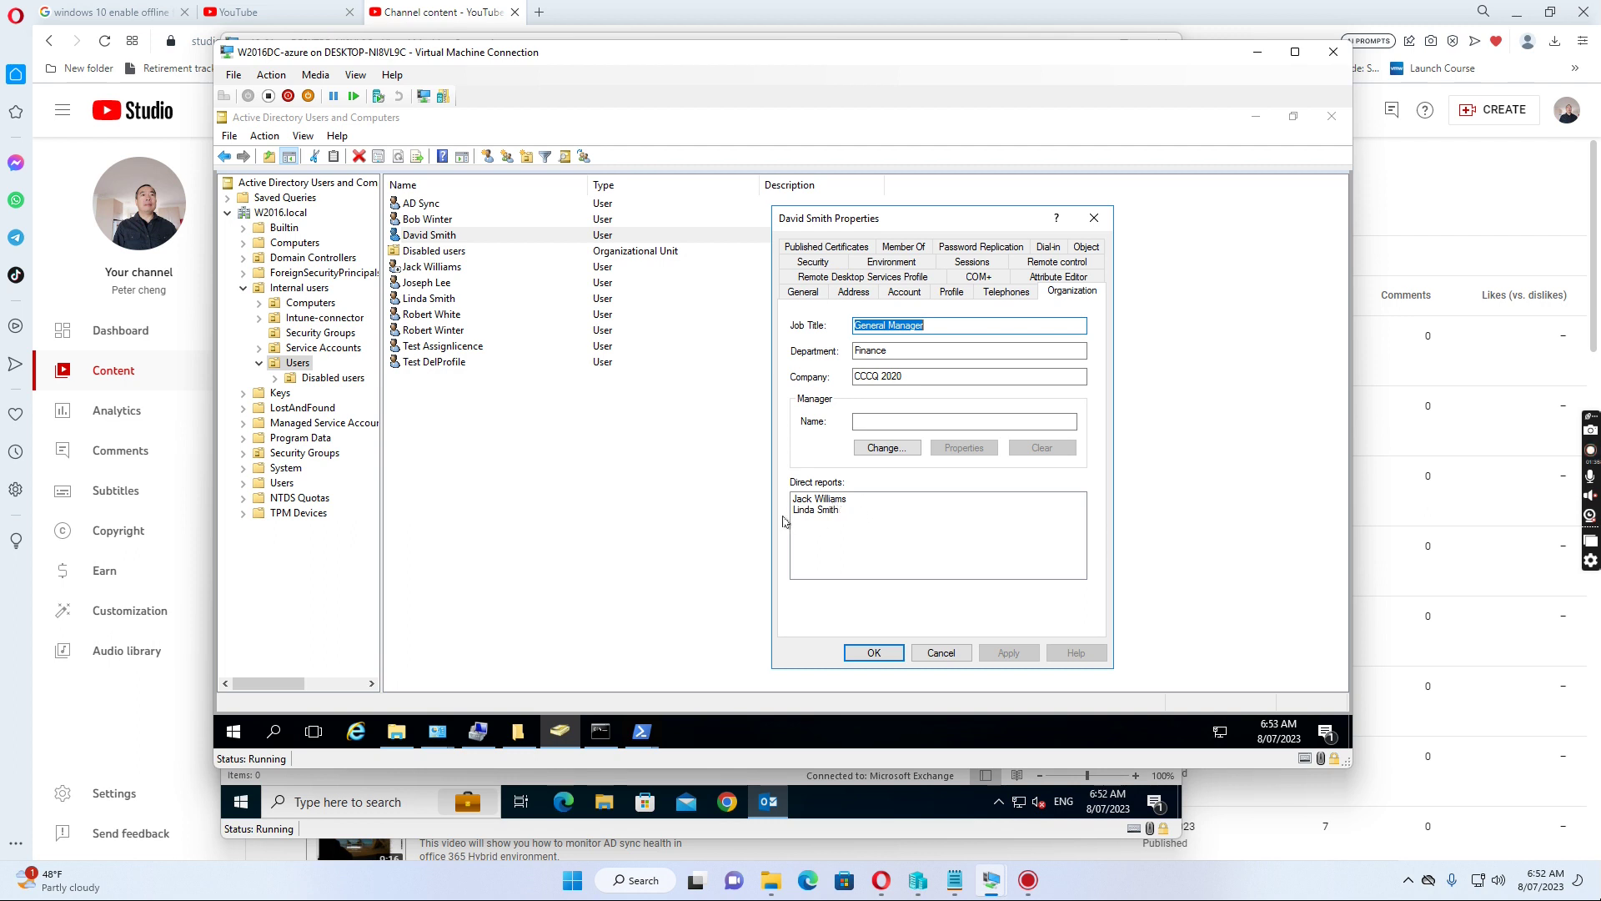
{"action": "left_click", "coordinate": [941, 653]}
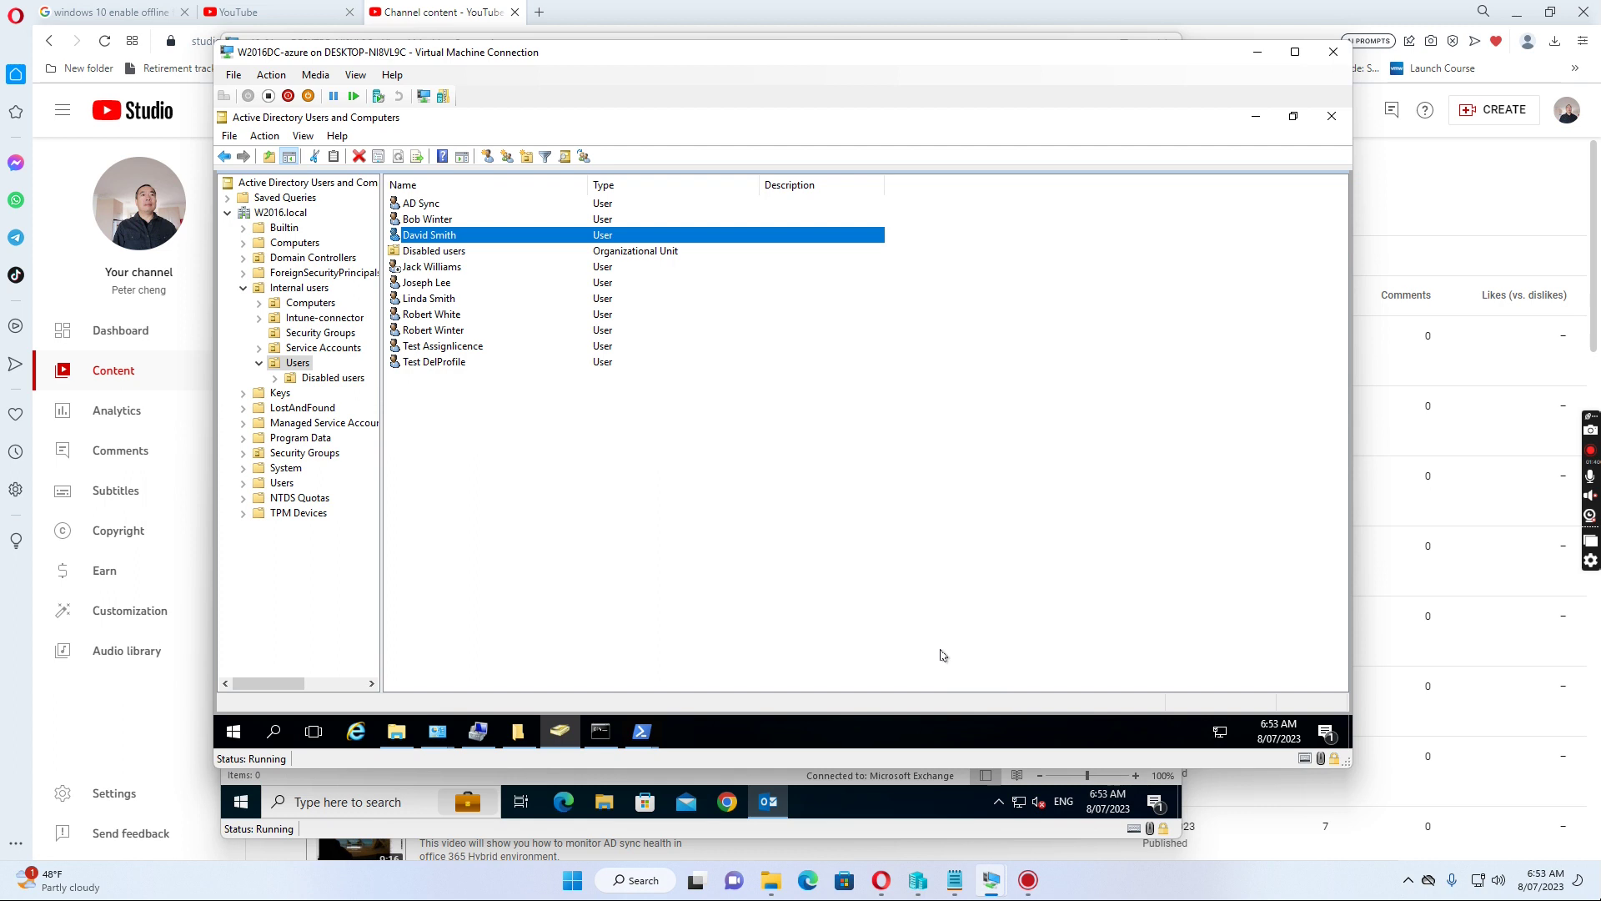
Clear the report's manager on their Organization tab and apply the change
{"action": "double_click", "coordinate": [434, 268]}
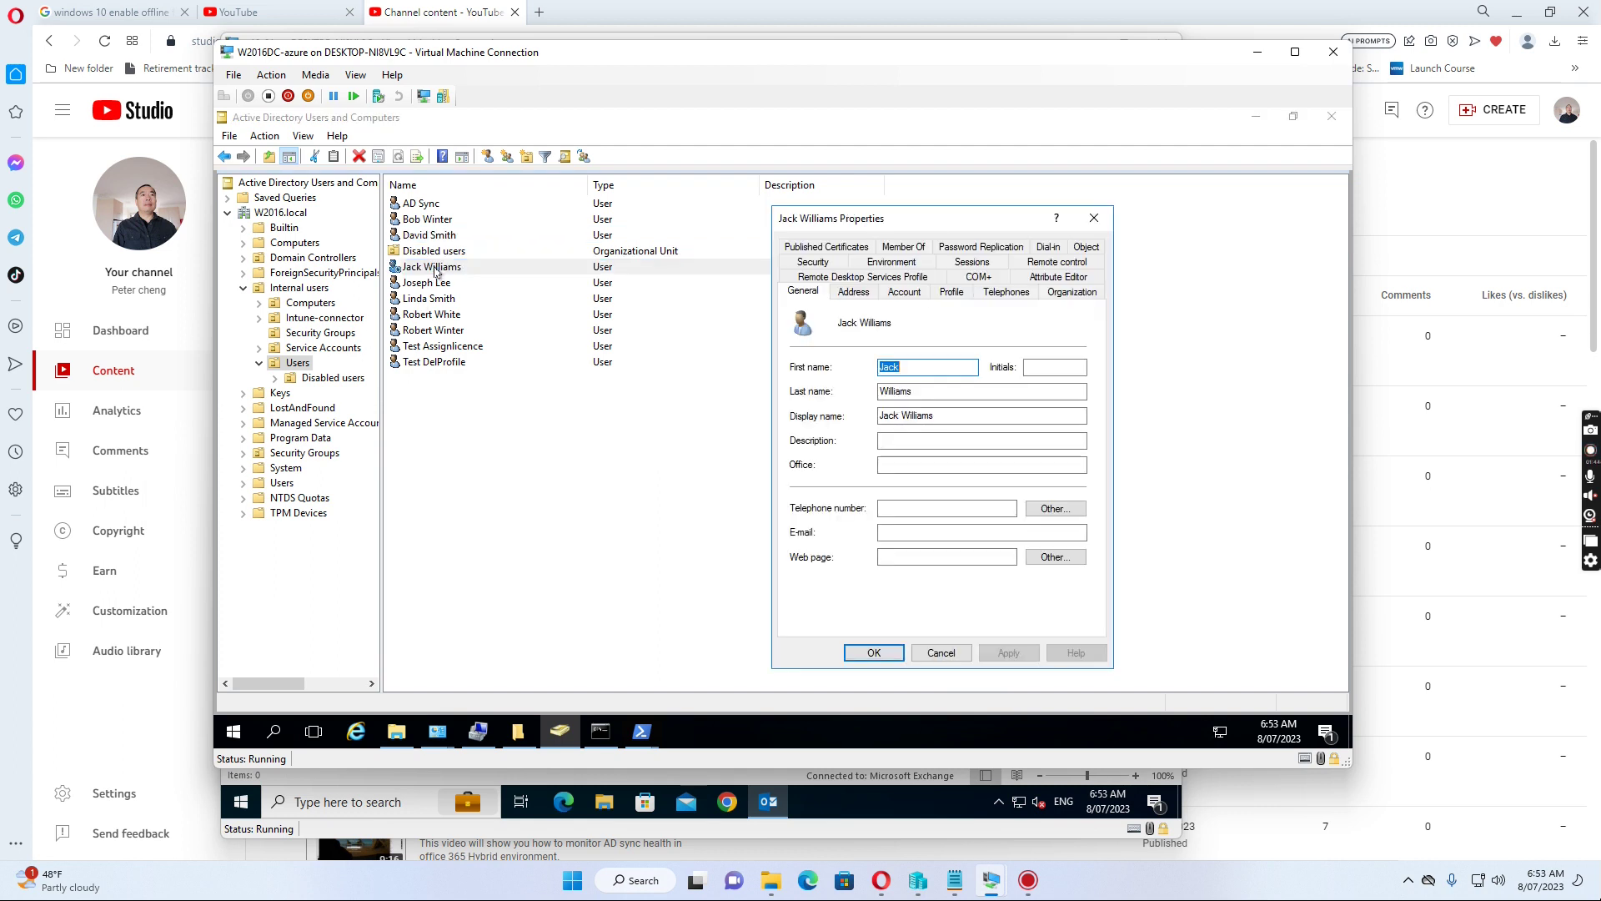
{"action": "left_click", "coordinate": [1072, 293]}
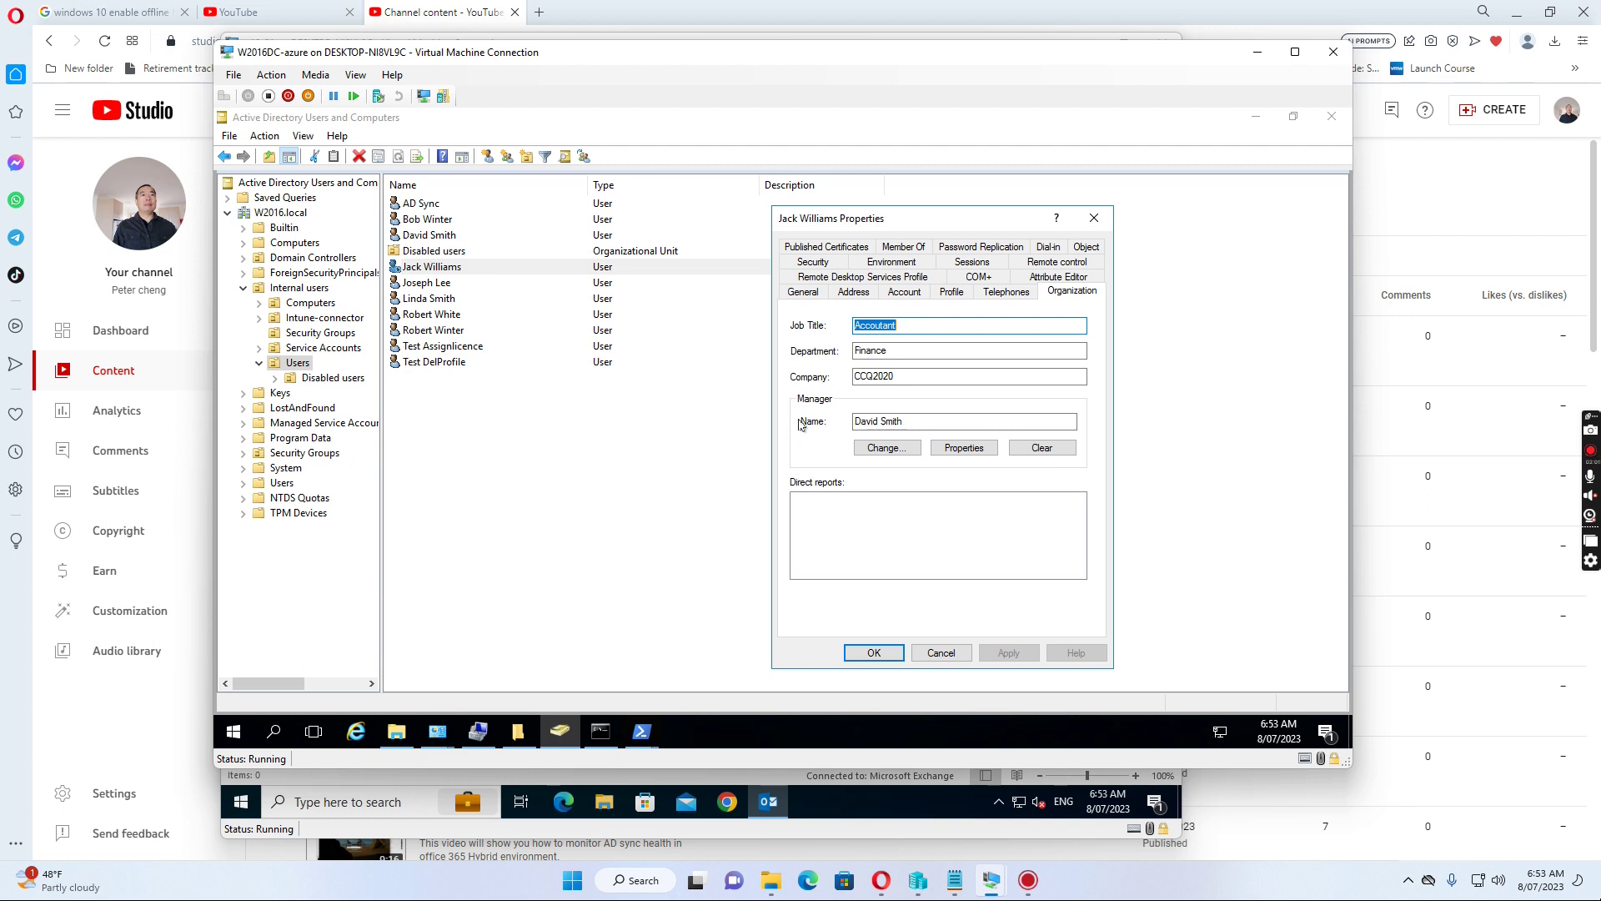
{"action": "left_click", "coordinate": [1043, 448]}
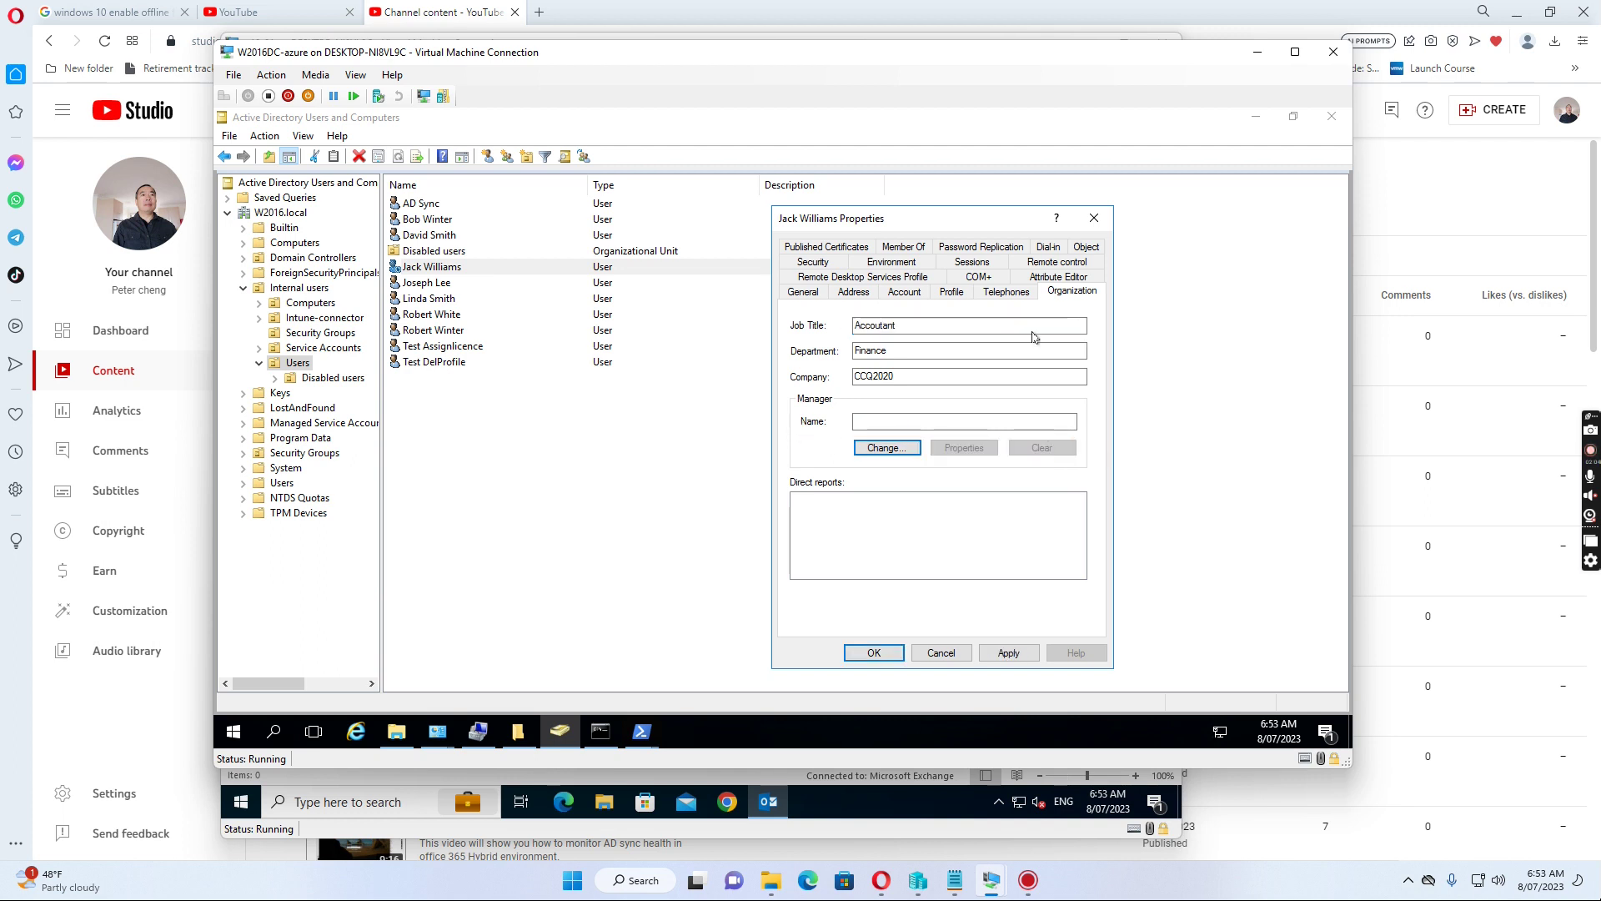
{"action": "left_click", "coordinate": [1012, 653]}
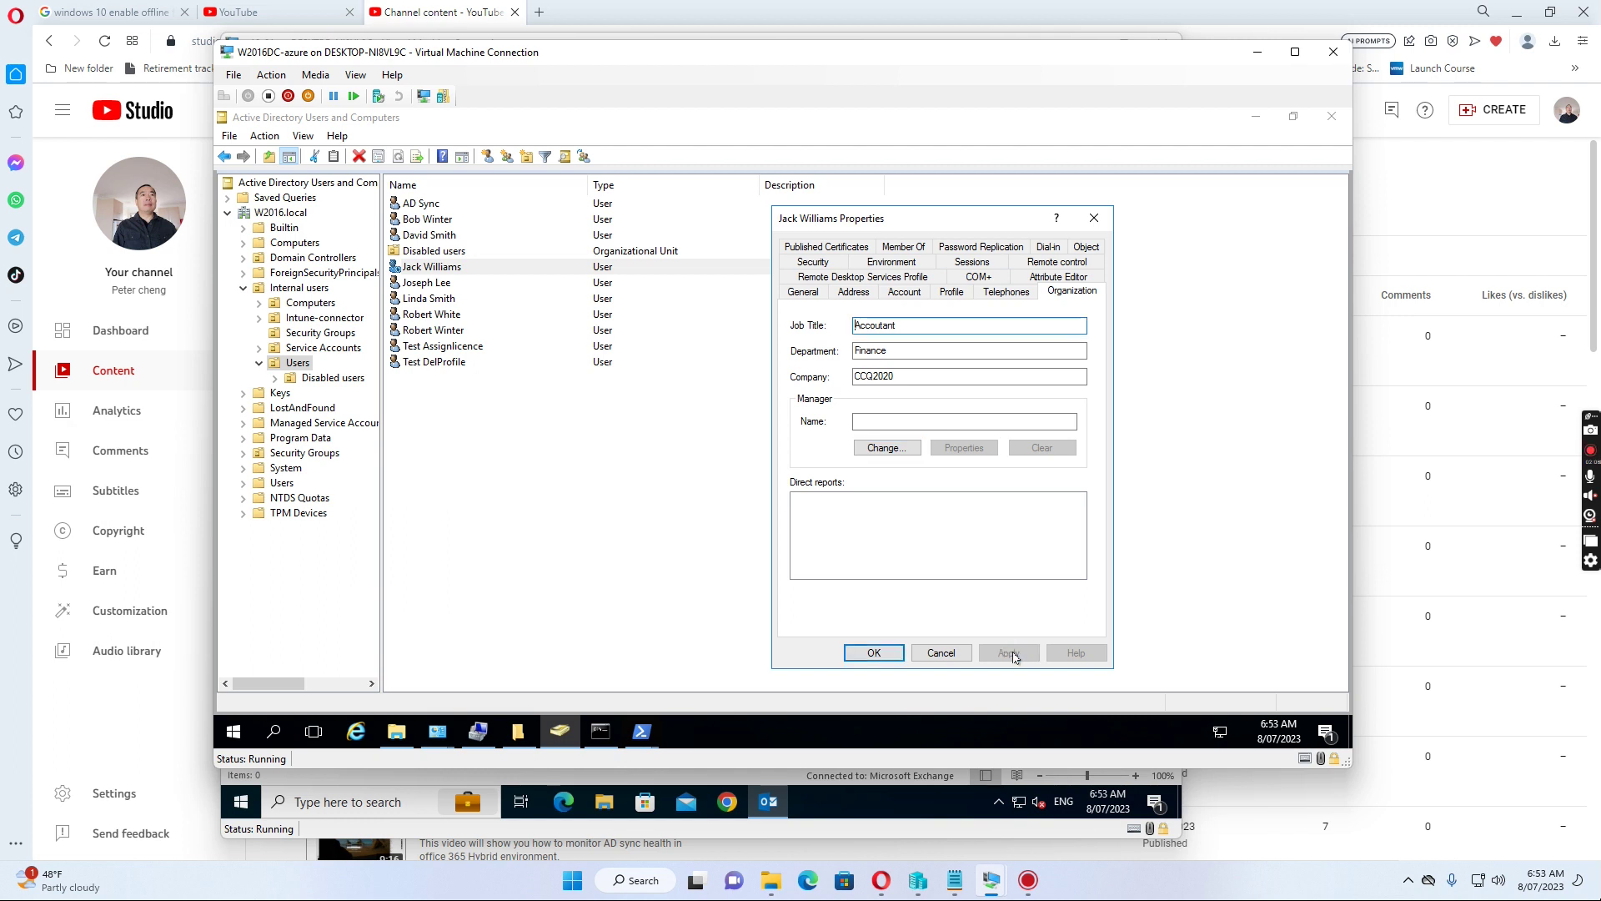
{"action": "left_click", "coordinate": [873, 653]}
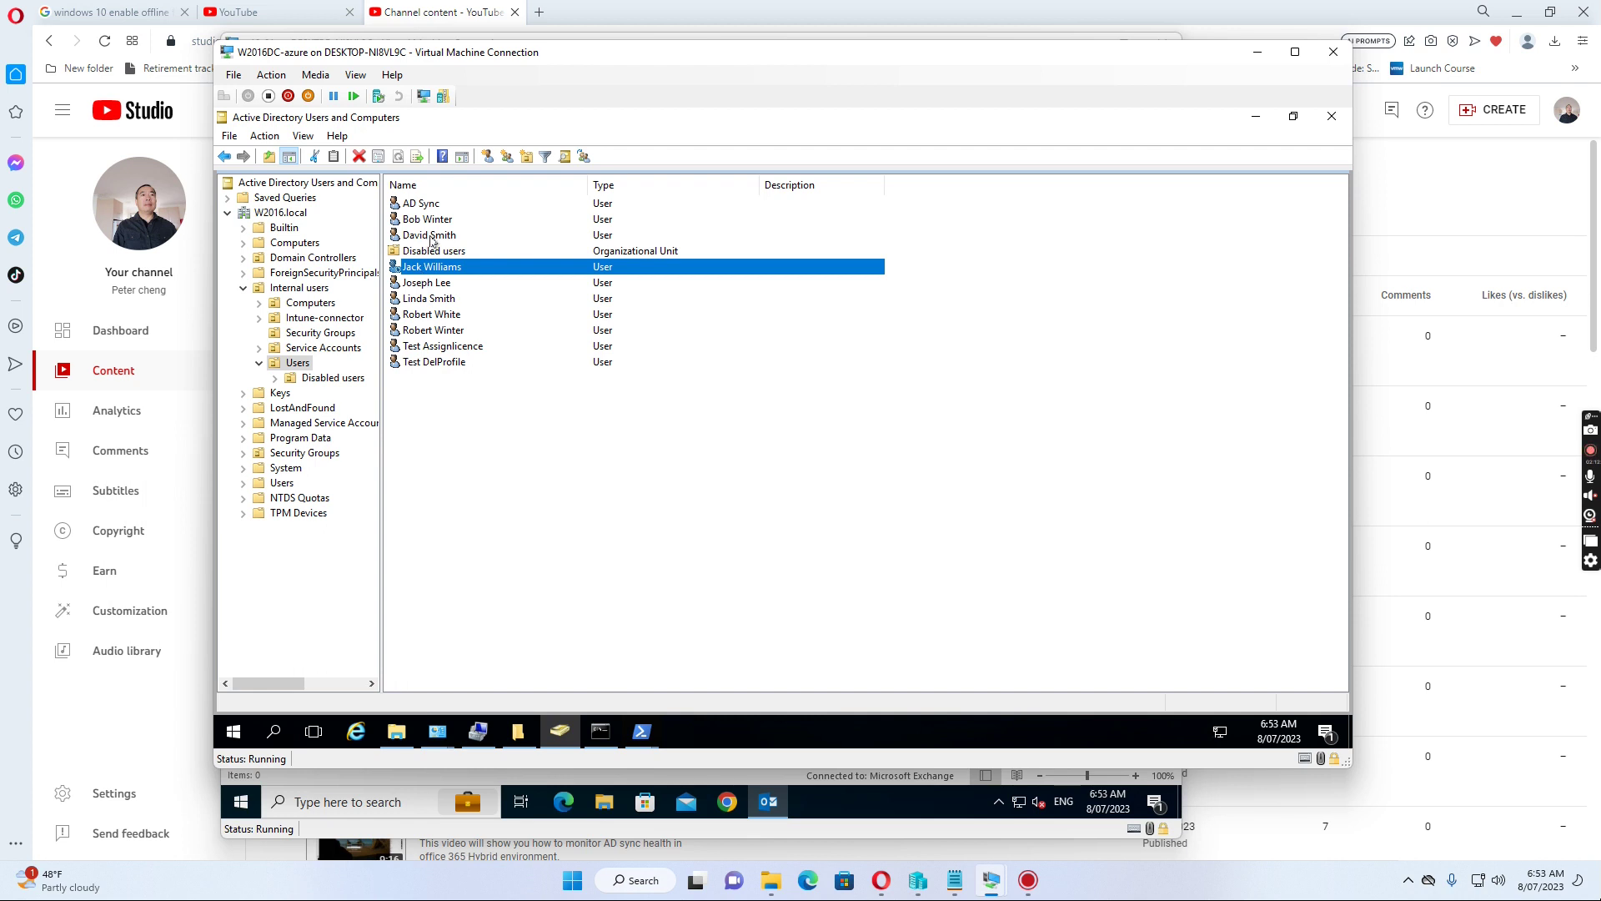
Reopen the manager's Organization tab to confirm only one direct report remains
{"action": "double_click", "coordinate": [432, 237]}
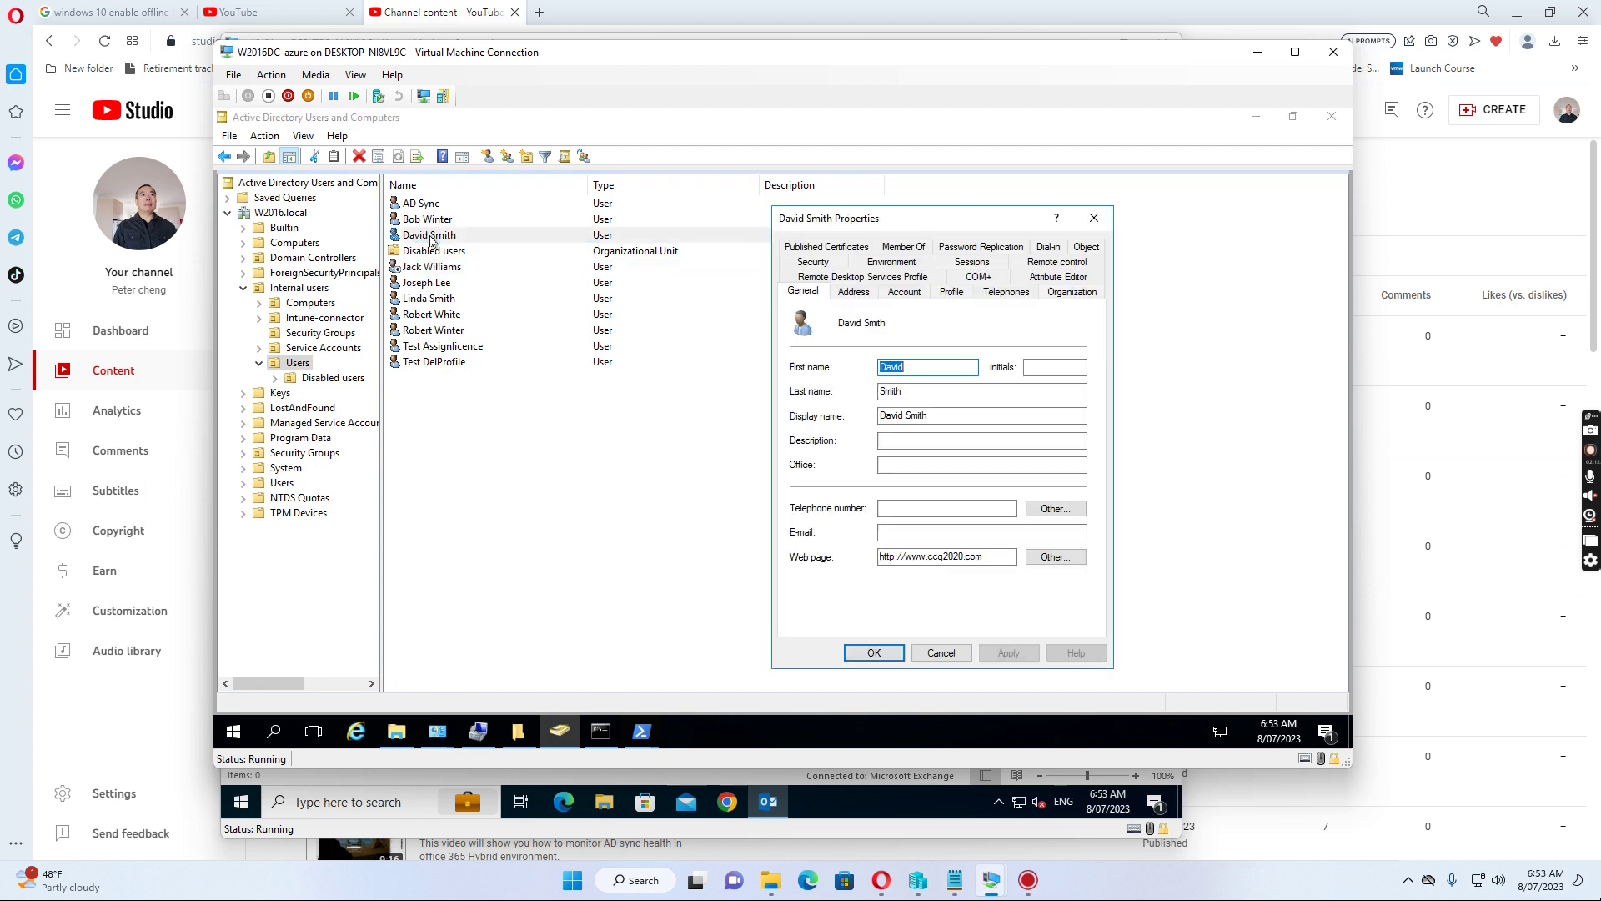
{"action": "left_click", "coordinate": [1076, 292]}
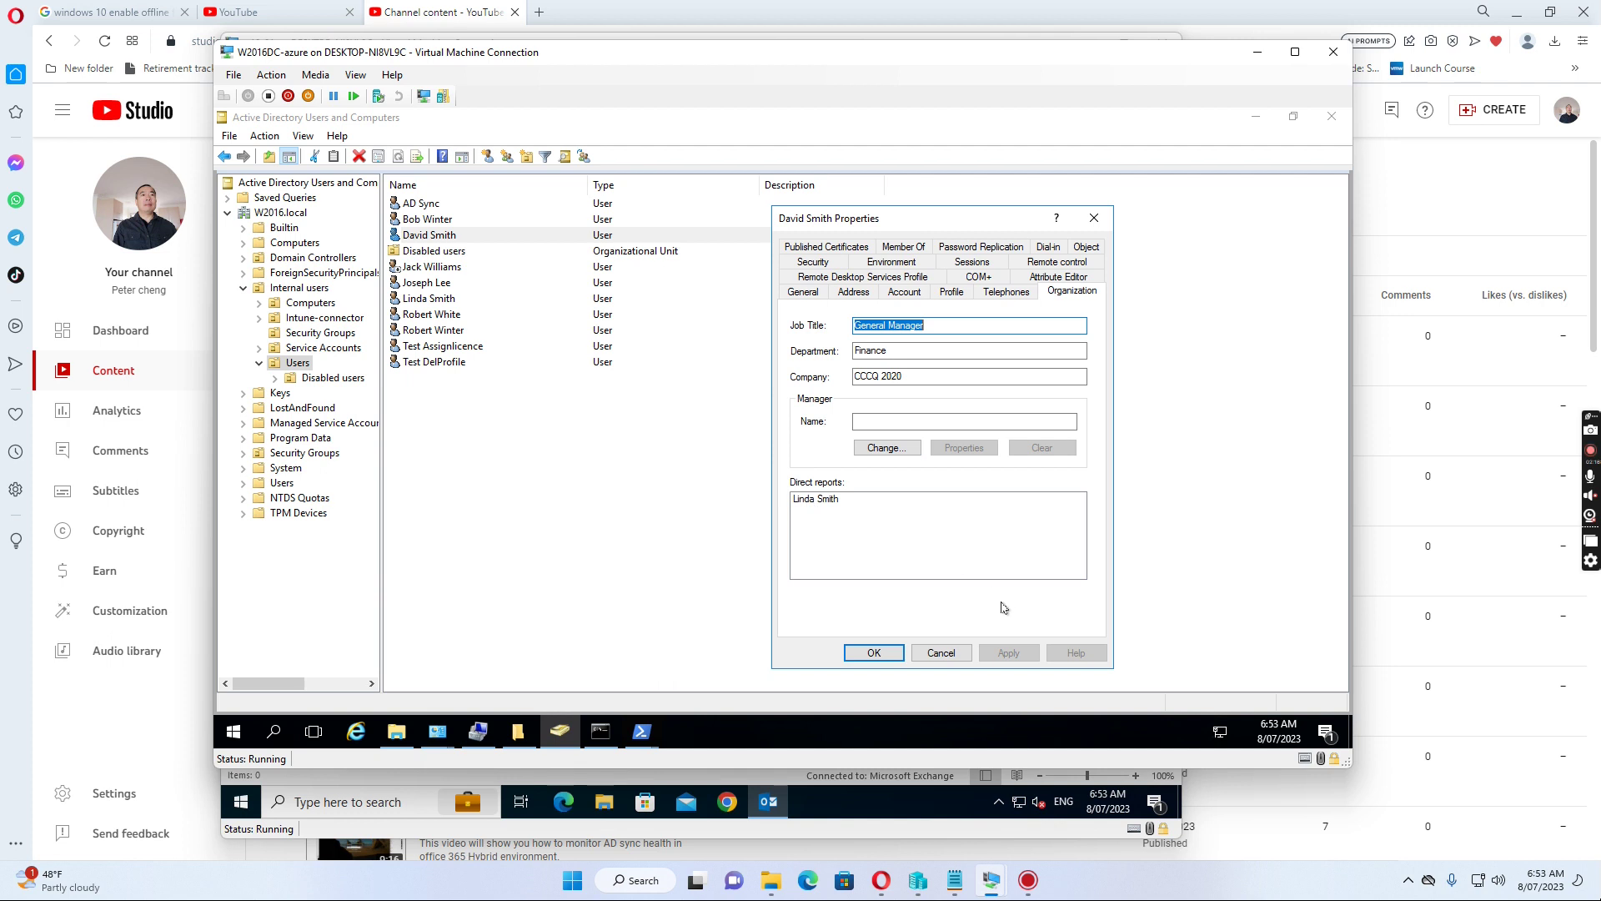
{"action": "left_click", "coordinate": [940, 653]}
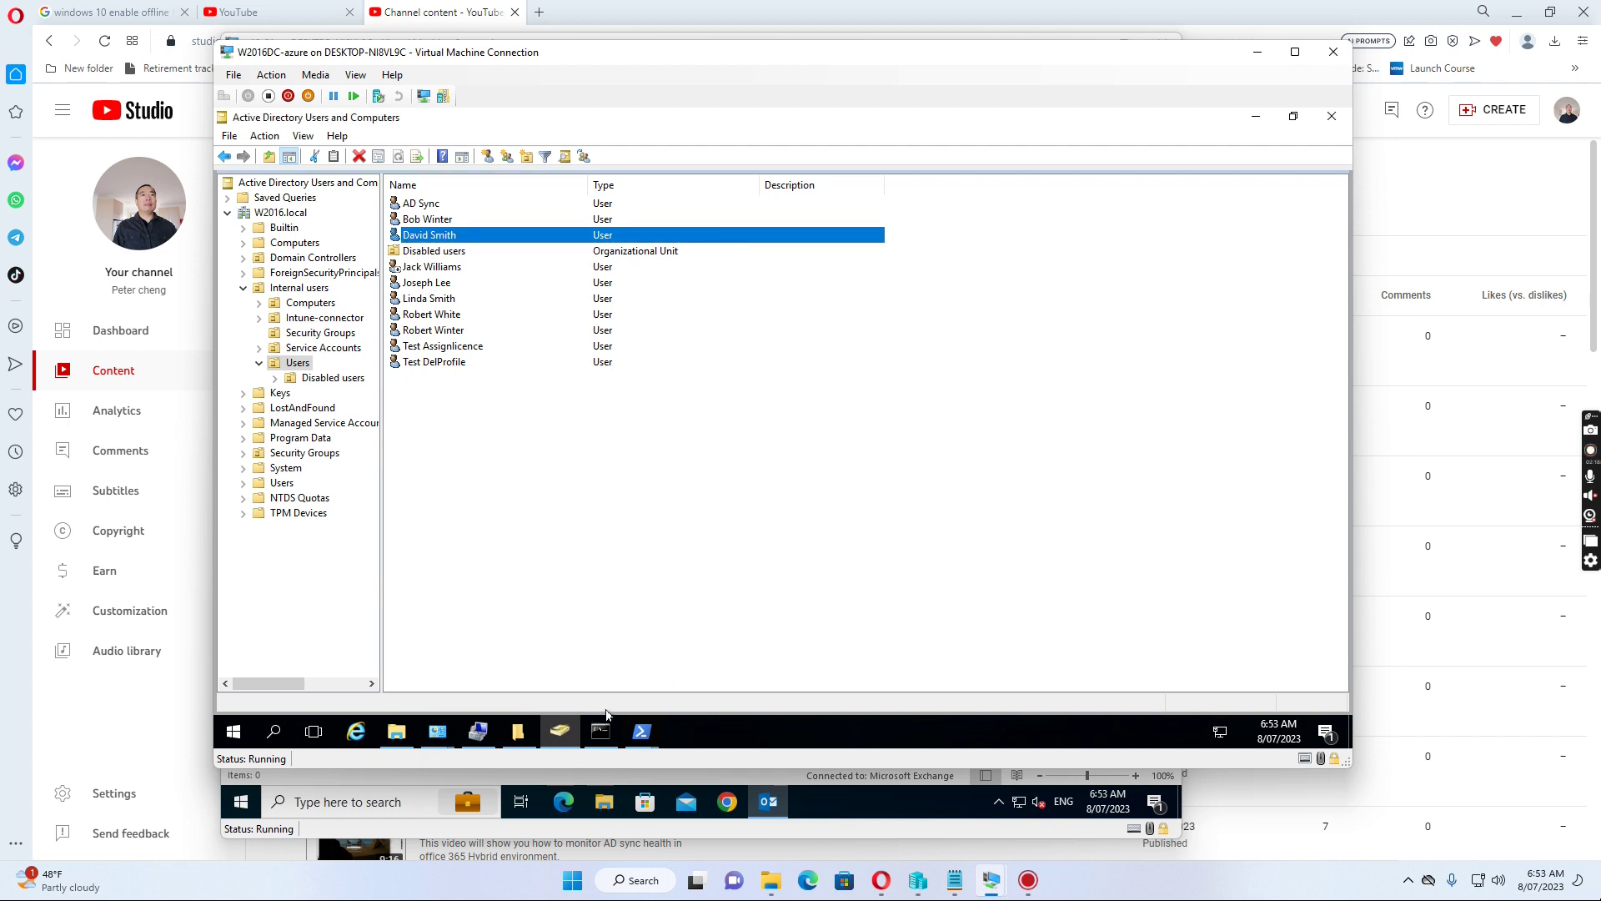
Recall start-adsyncsynccycle -policytype delta in PowerShell to run the delta sync again
{"action": "left_click", "coordinate": [643, 738]}
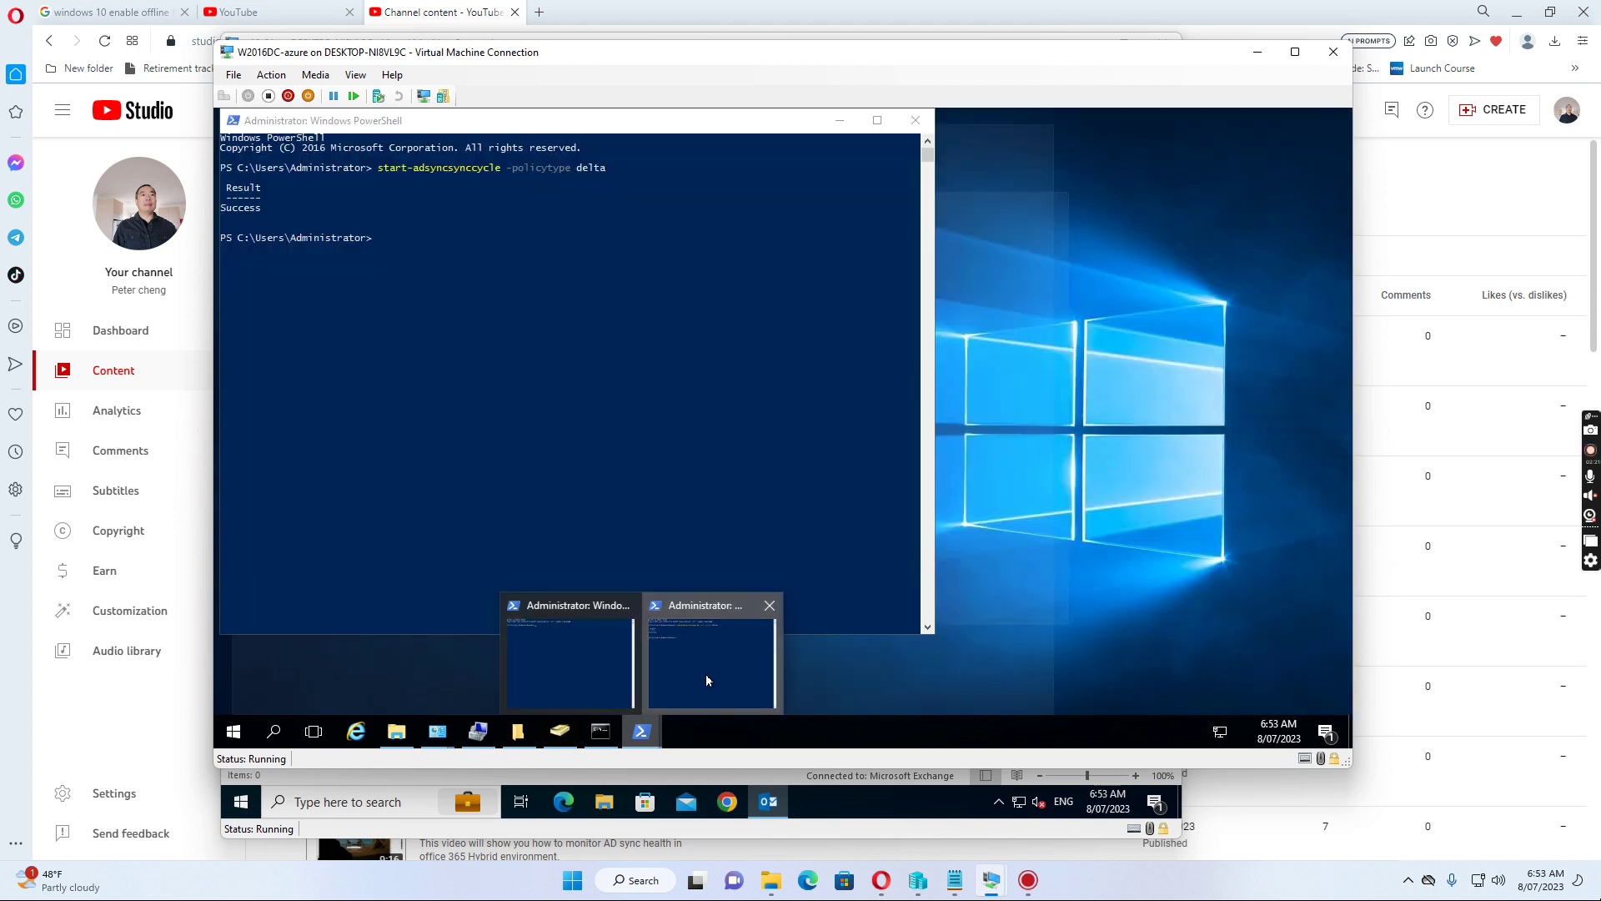
{"action": "left_click", "coordinate": [705, 673]}
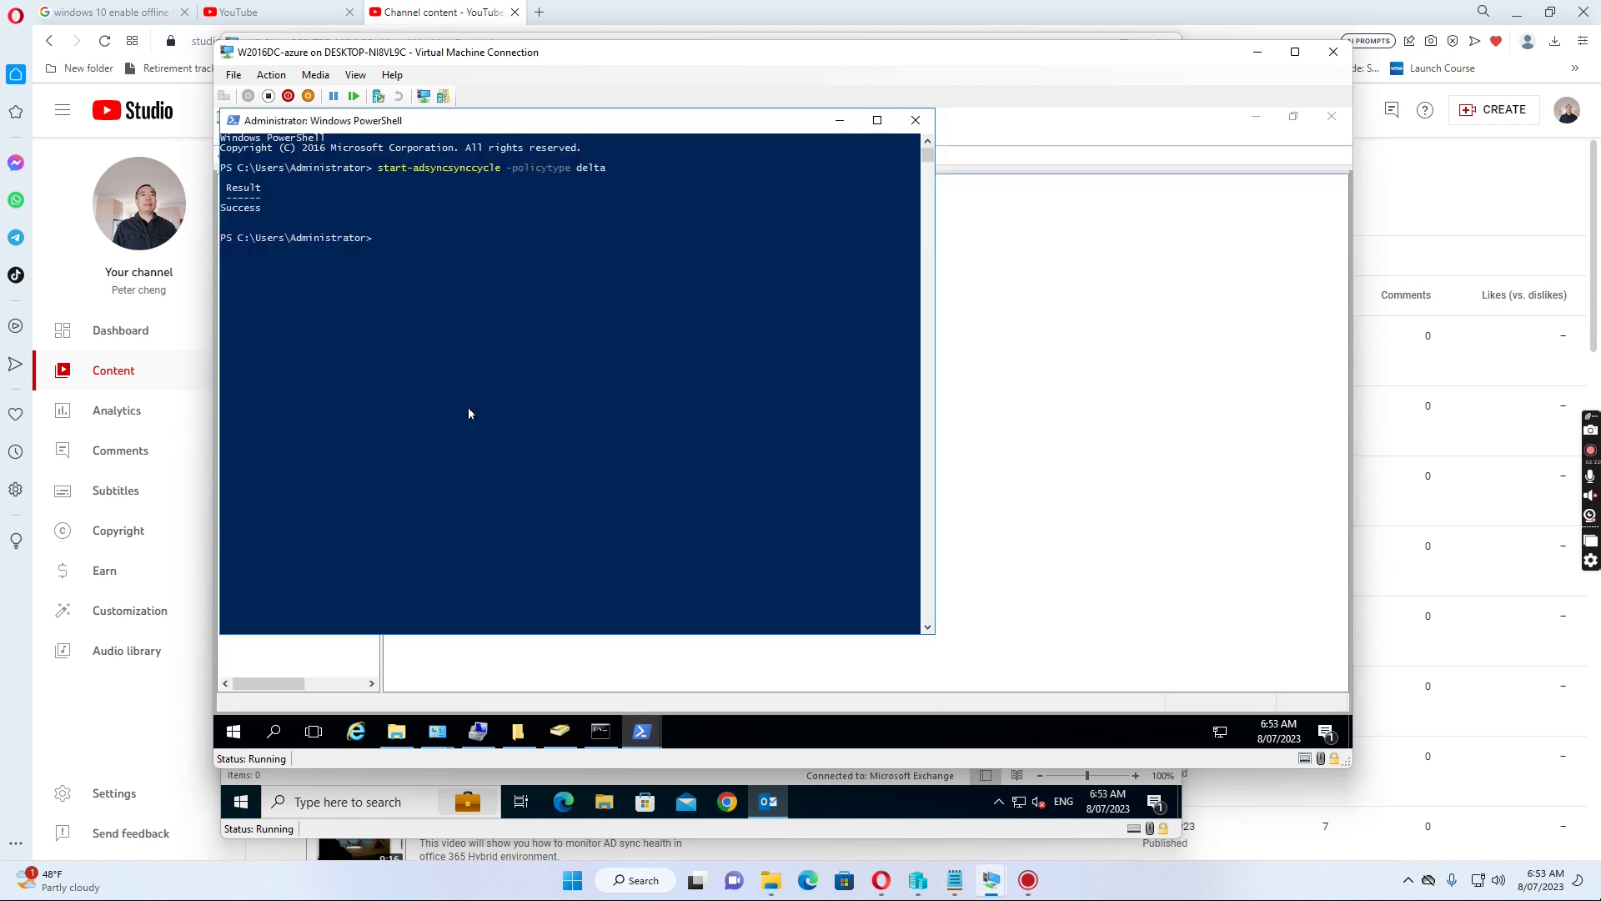
{"action": "key", "text": "Up"}
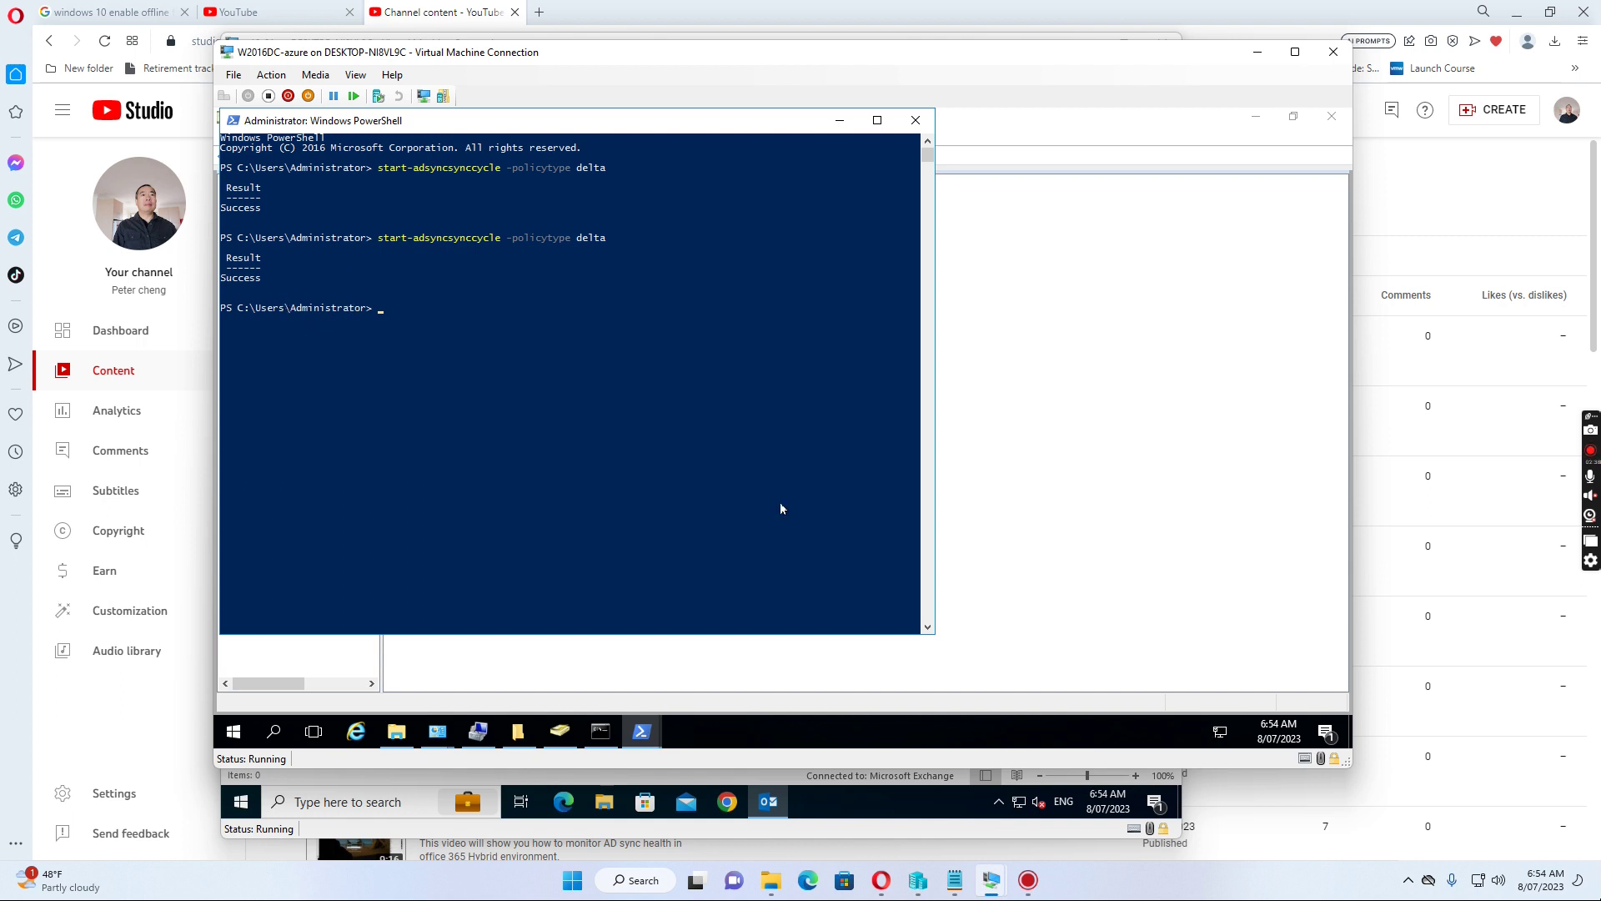
Switch to the w10-01 VM and exit Outlook via File > Exit
{"action": "mouse_move", "coordinate": [980, 889]}
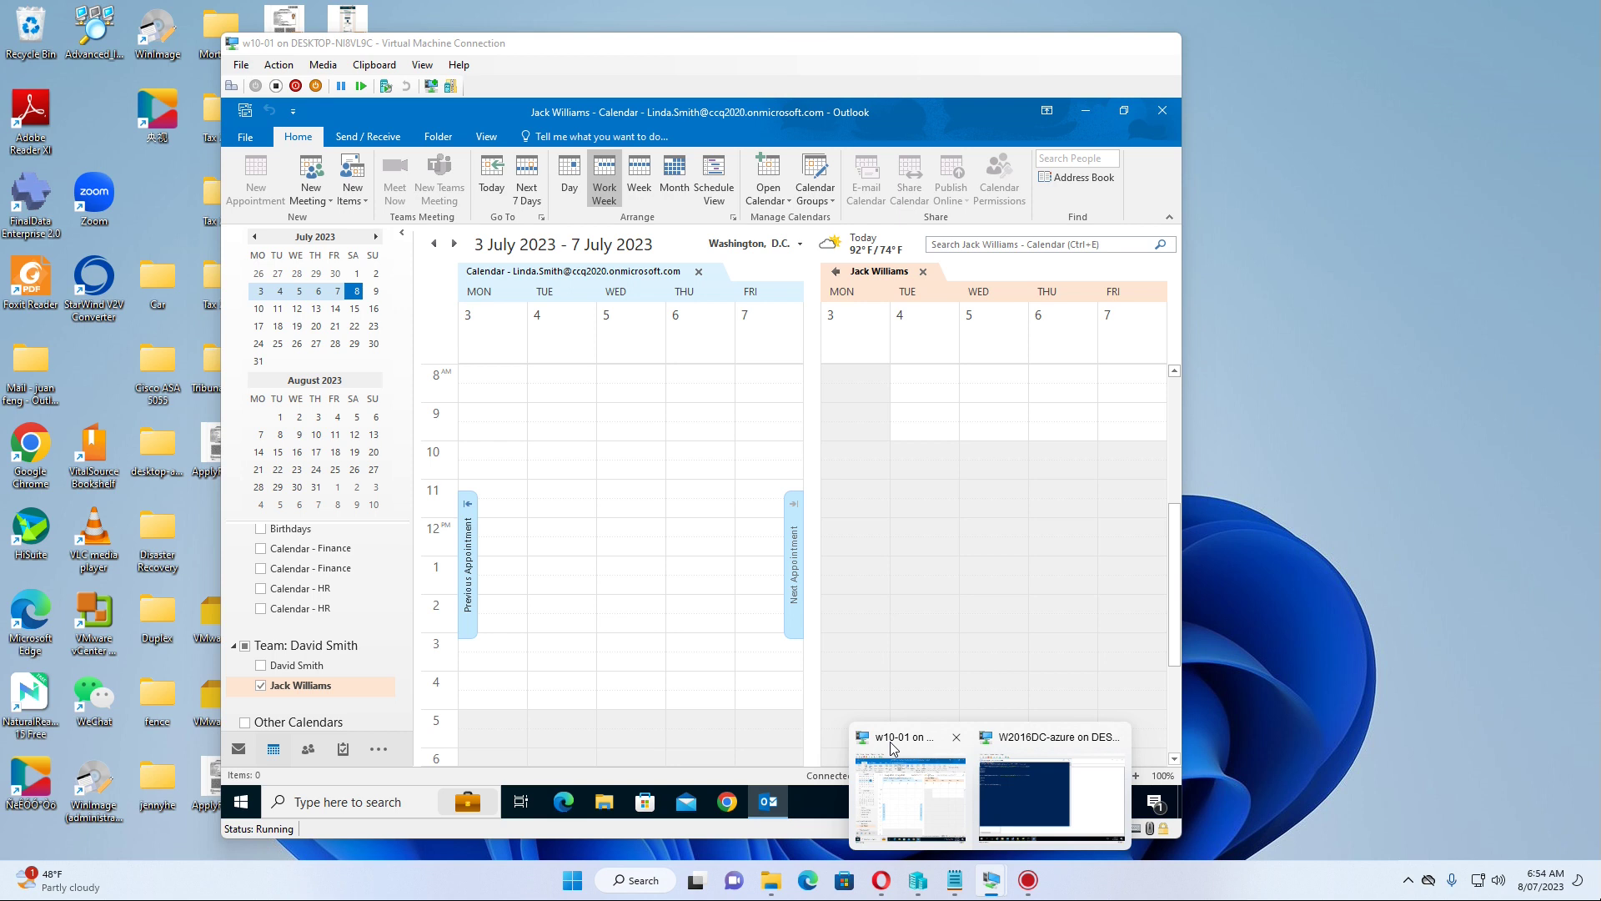
{"action": "left_click", "coordinate": [892, 745]}
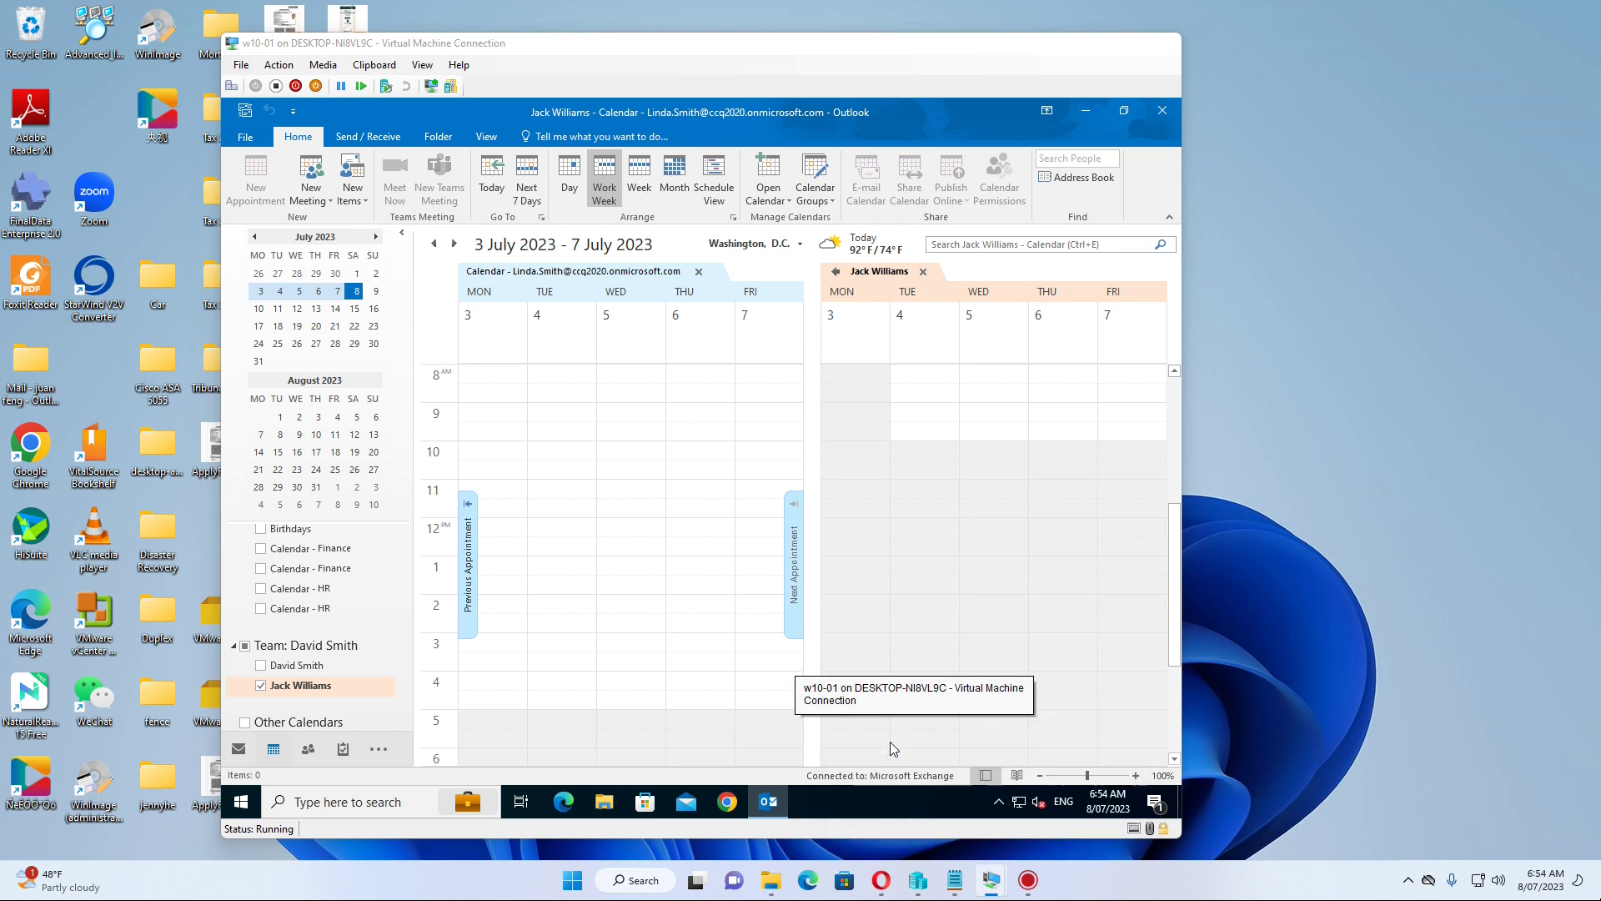
{"action": "left_click", "coordinate": [244, 137]}
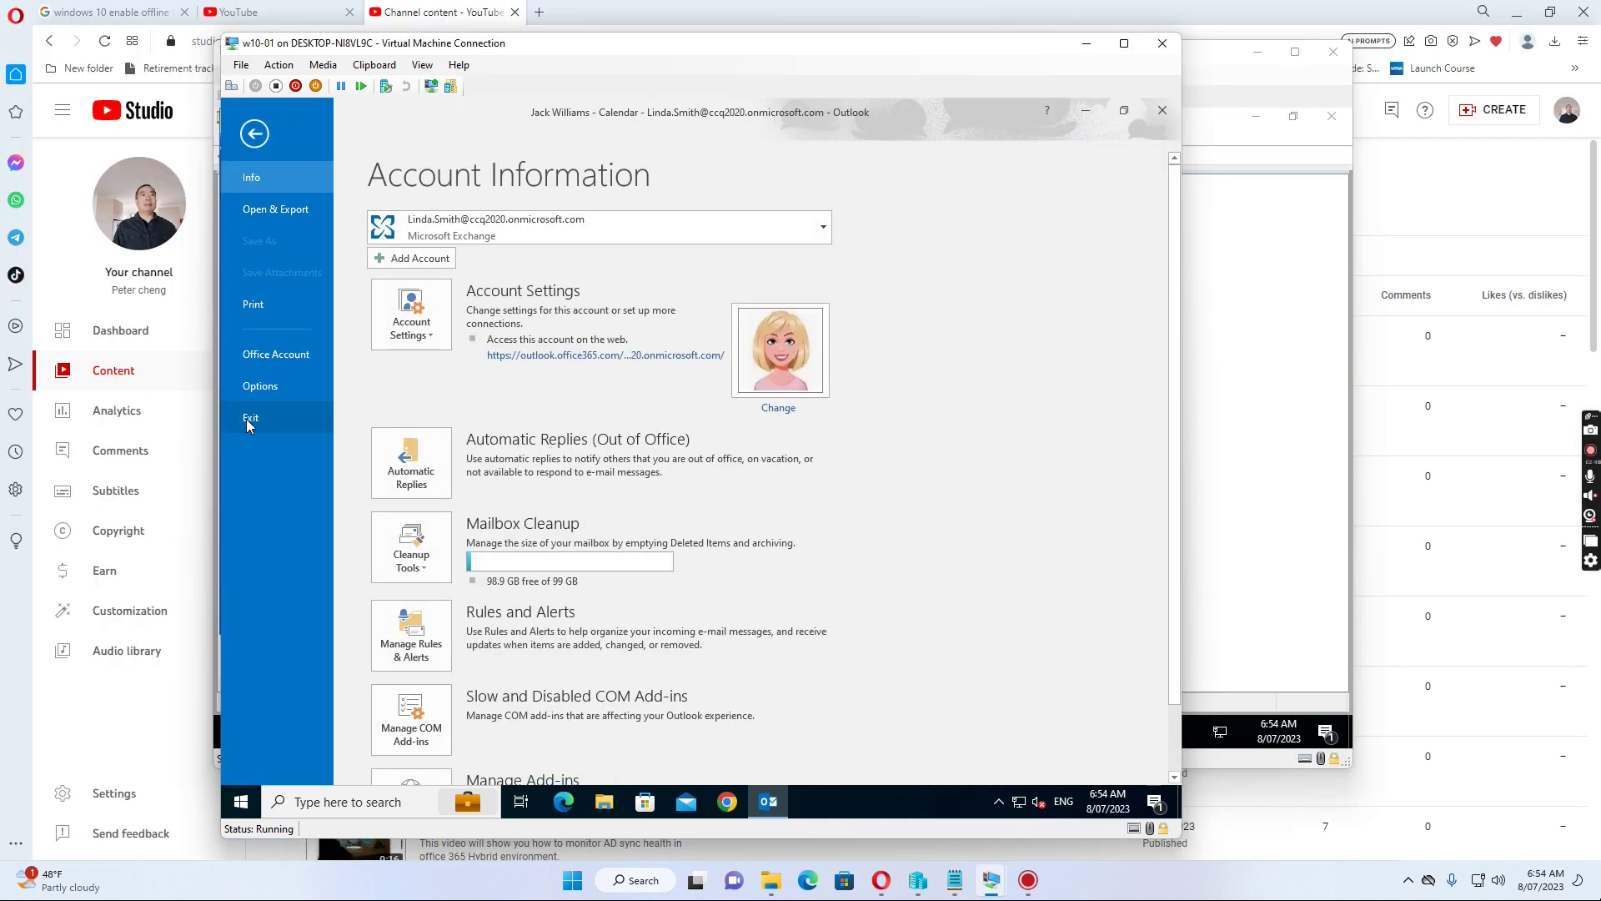
{"action": "left_click", "coordinate": [247, 419]}
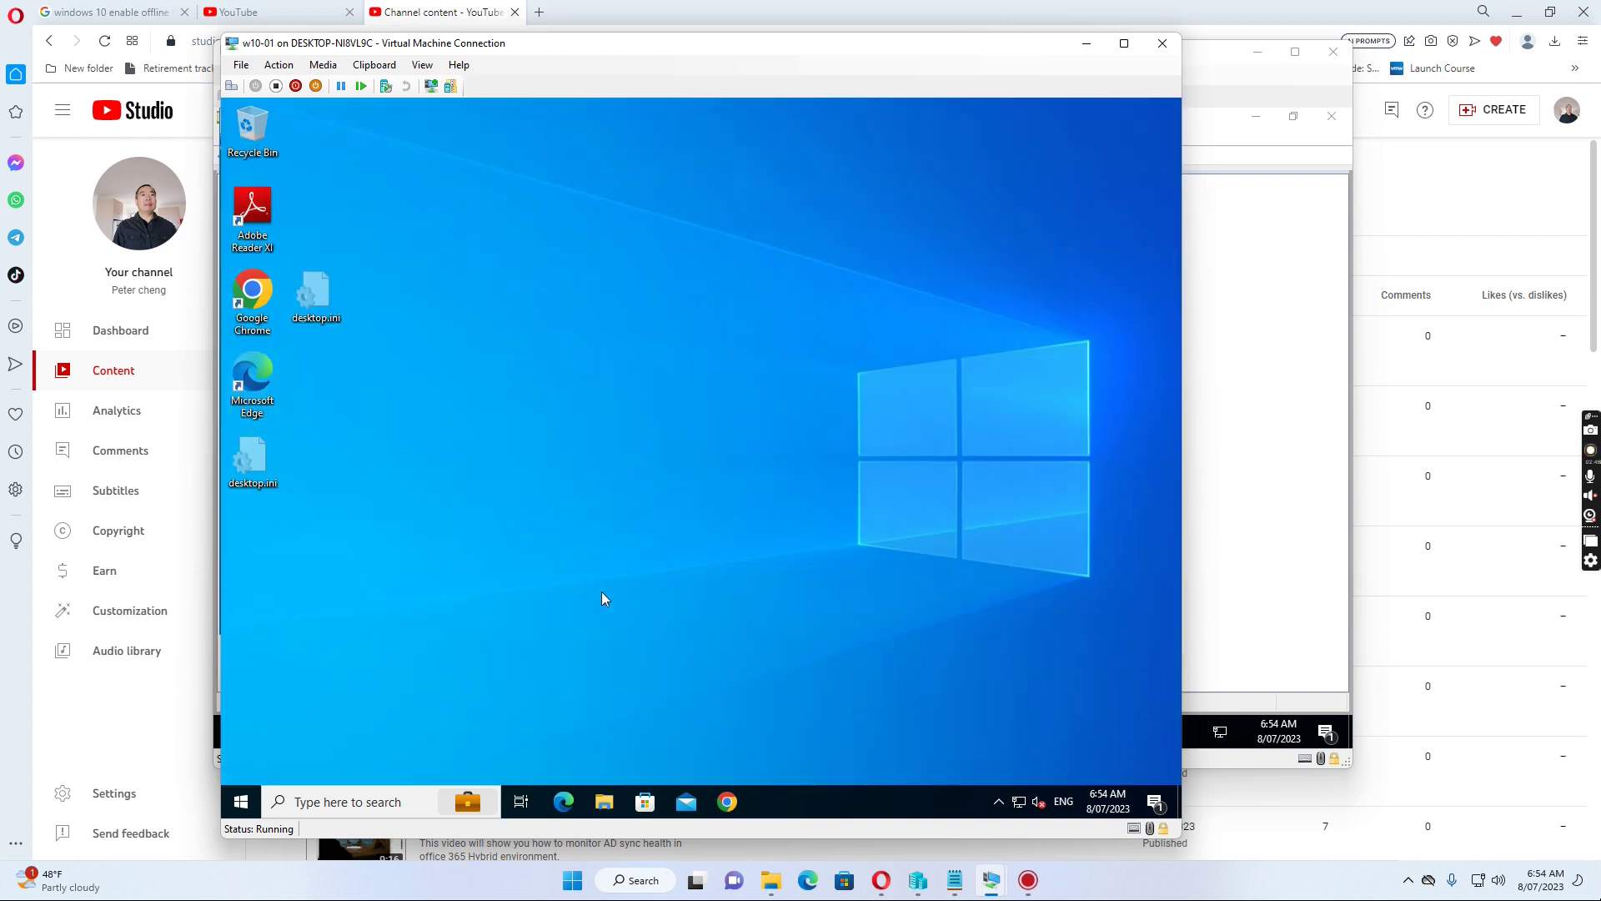
Relaunch Outlook 2016 from the Start menu's app list
{"action": "left_click", "coordinate": [243, 802]}
{"action": "scroll", "coordinate": [355, 560], "scroll_direction": "down", "scroll_amount": 5}
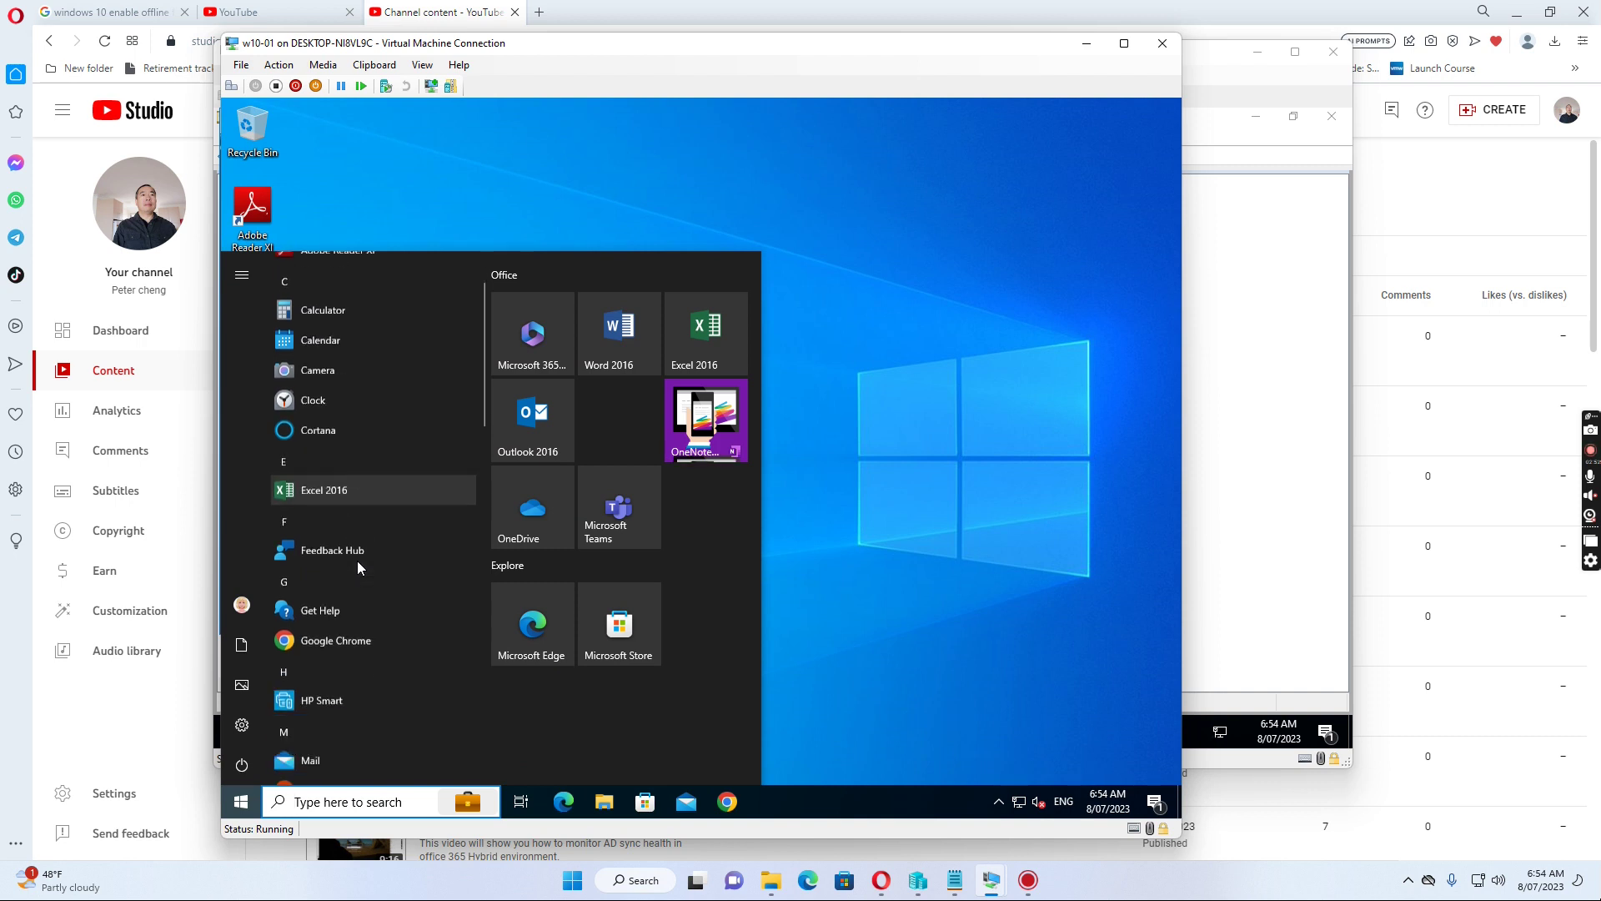
{"action": "scroll", "coordinate": [358, 560], "scroll_direction": "down", "scroll_amount": 5}
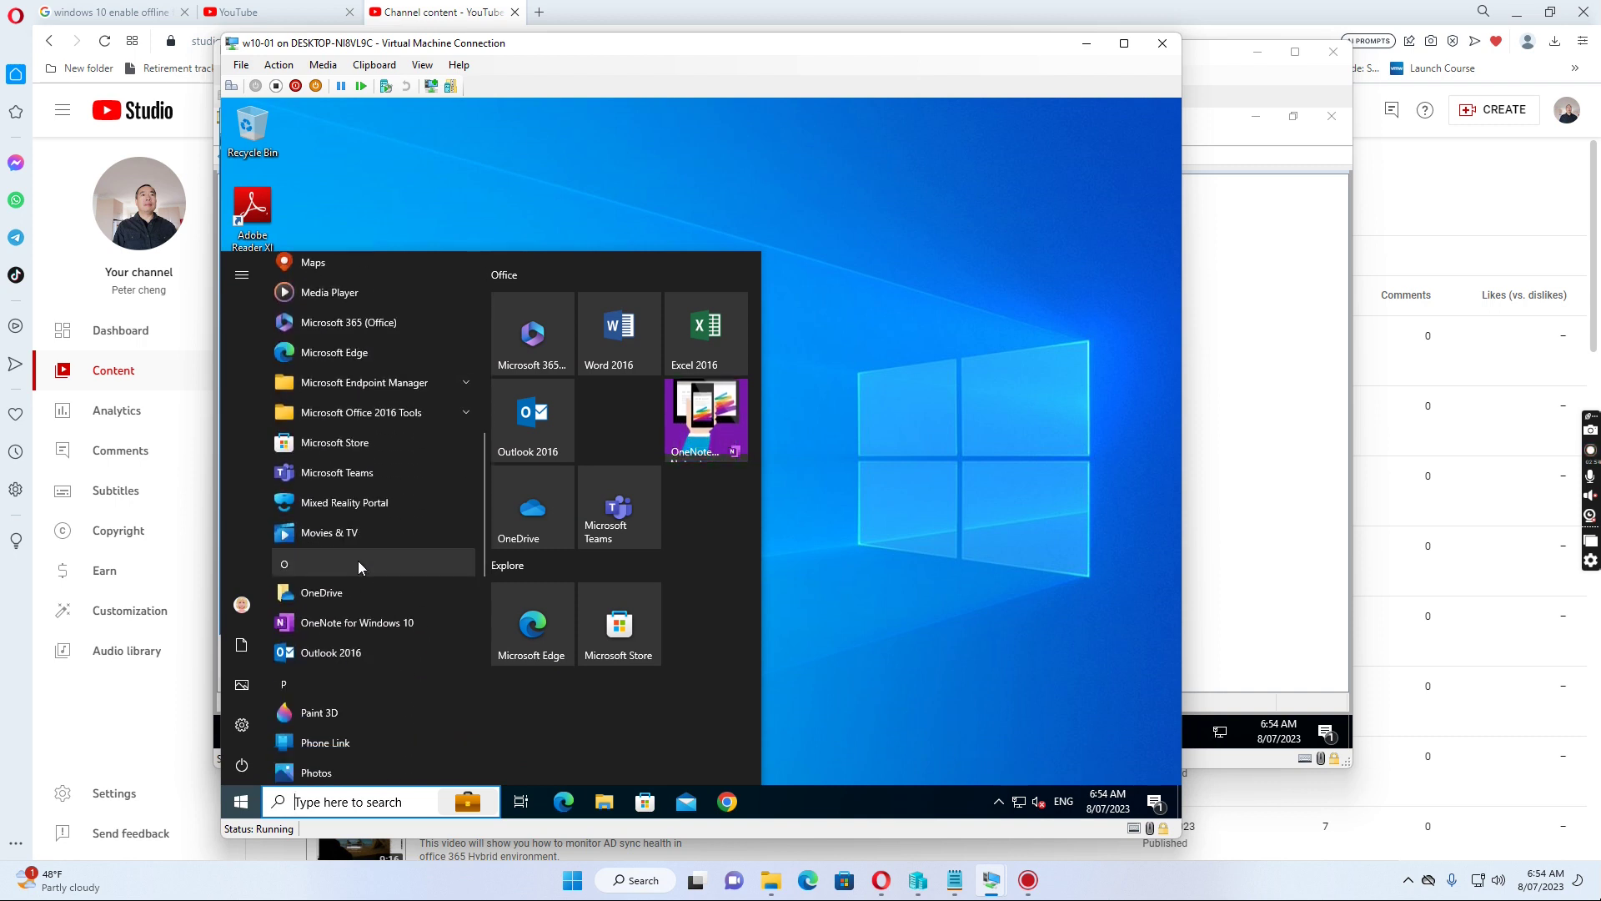
{"action": "left_click", "coordinate": [338, 574]}
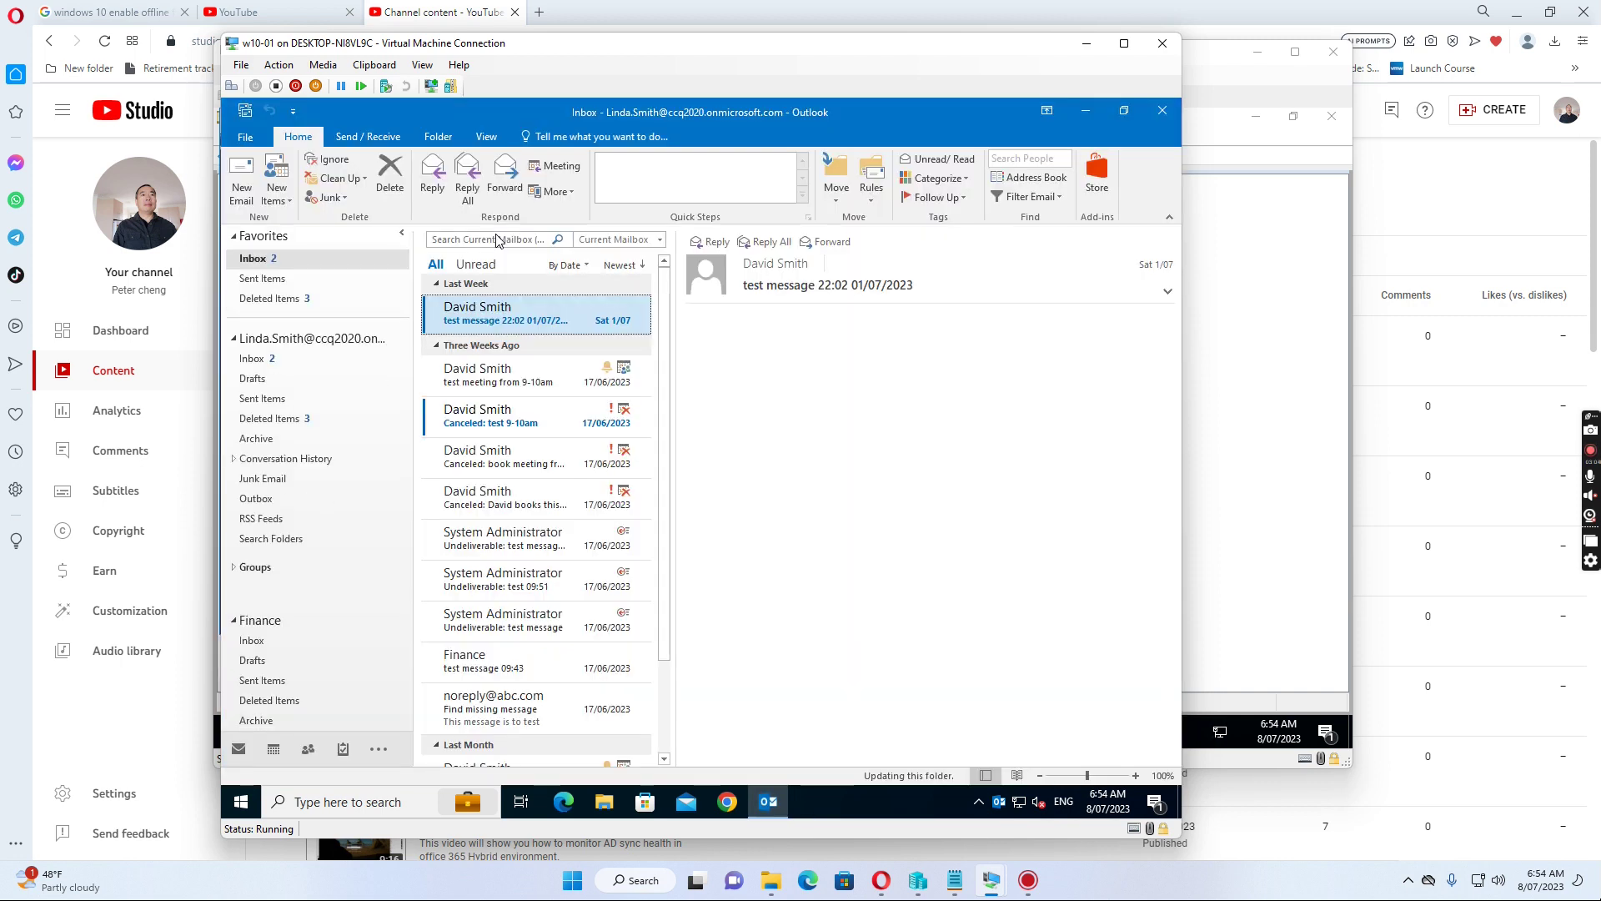
Open the Calendar and uncheck both team group calendars so only your own work week shows
{"action": "left_click", "coordinate": [275, 753]}
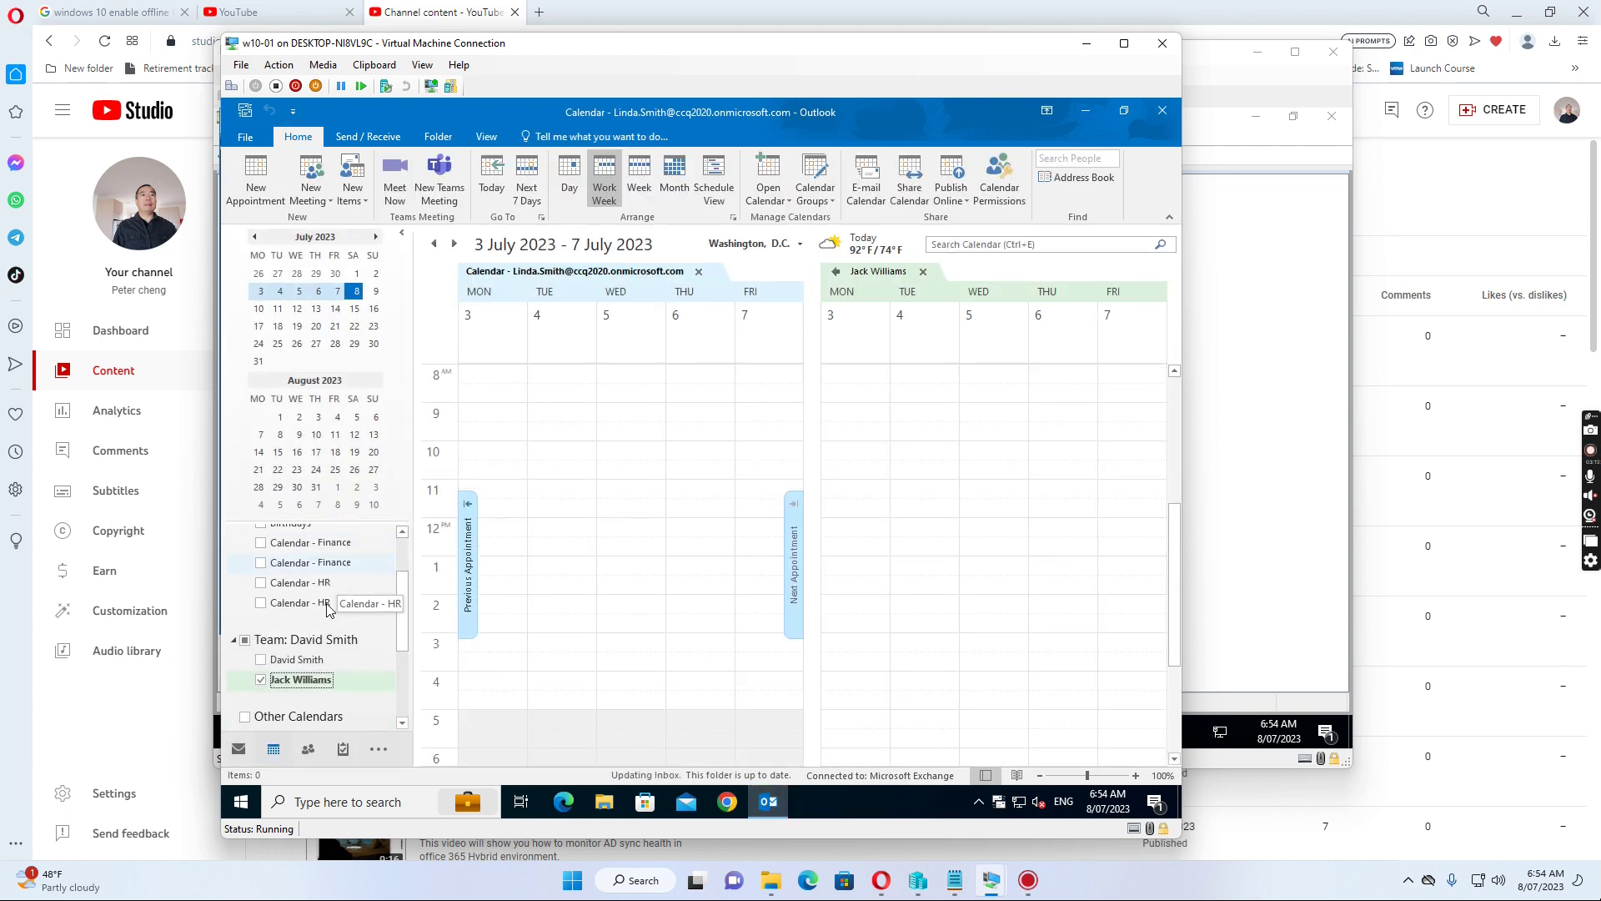
{"action": "left_click", "coordinate": [260, 680]}
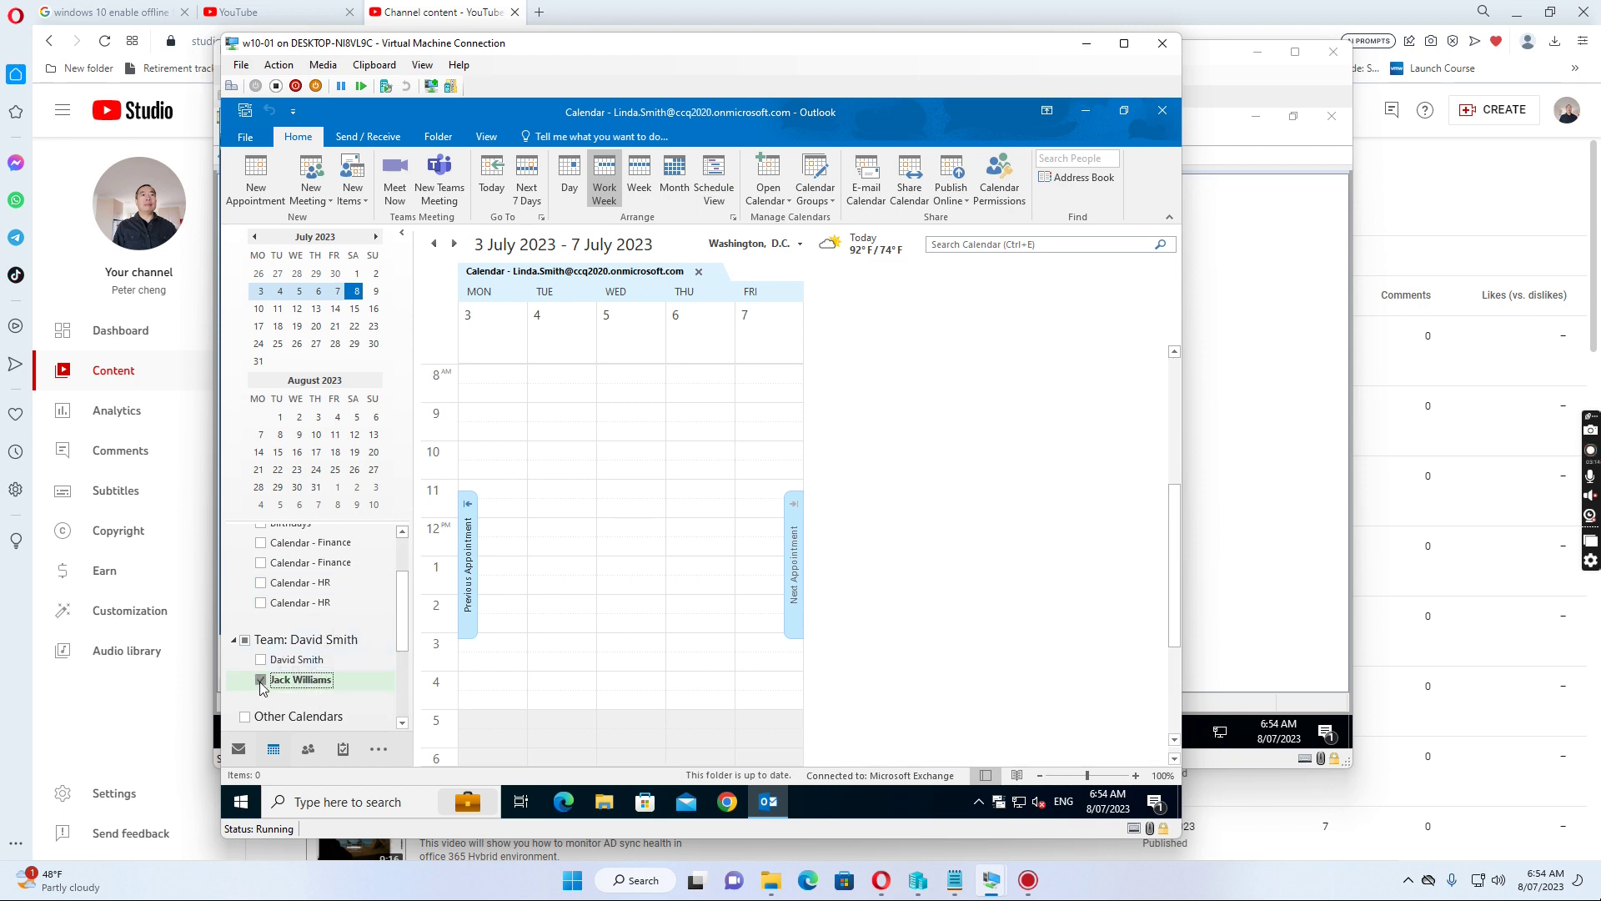
{"action": "left_click", "coordinate": [260, 660]}
{"action": "left_click", "coordinate": [261, 660]}
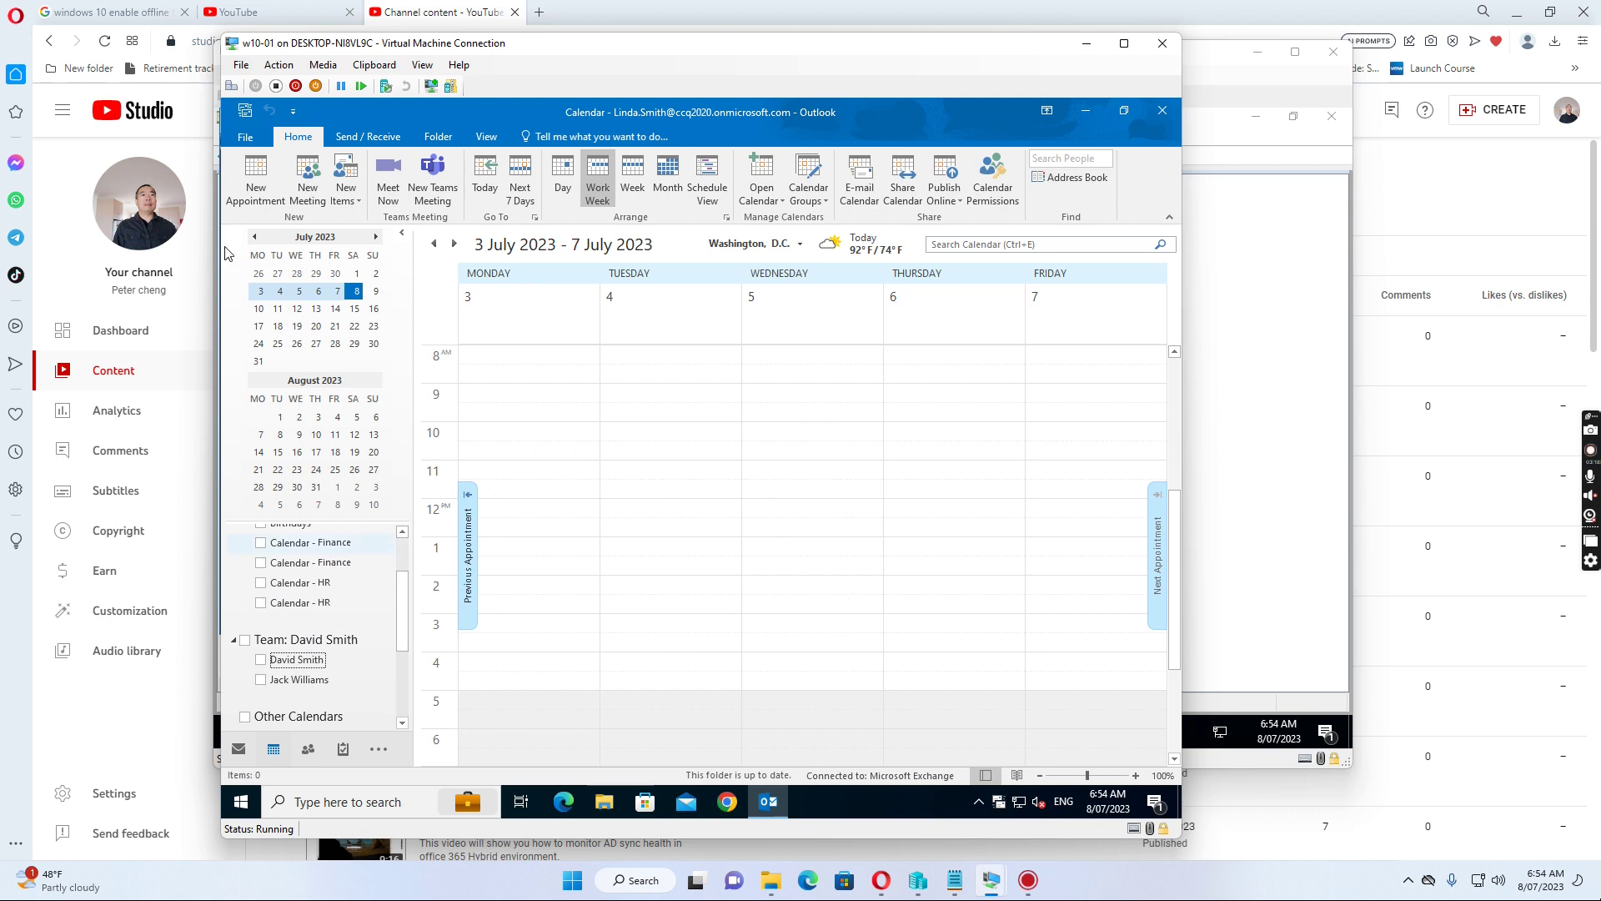
Exit Outlook via File > Exit and relaunch Outlook 2016 from the Start menu
{"action": "left_click", "coordinate": [246, 141]}
{"action": "left_click", "coordinate": [245, 142]}
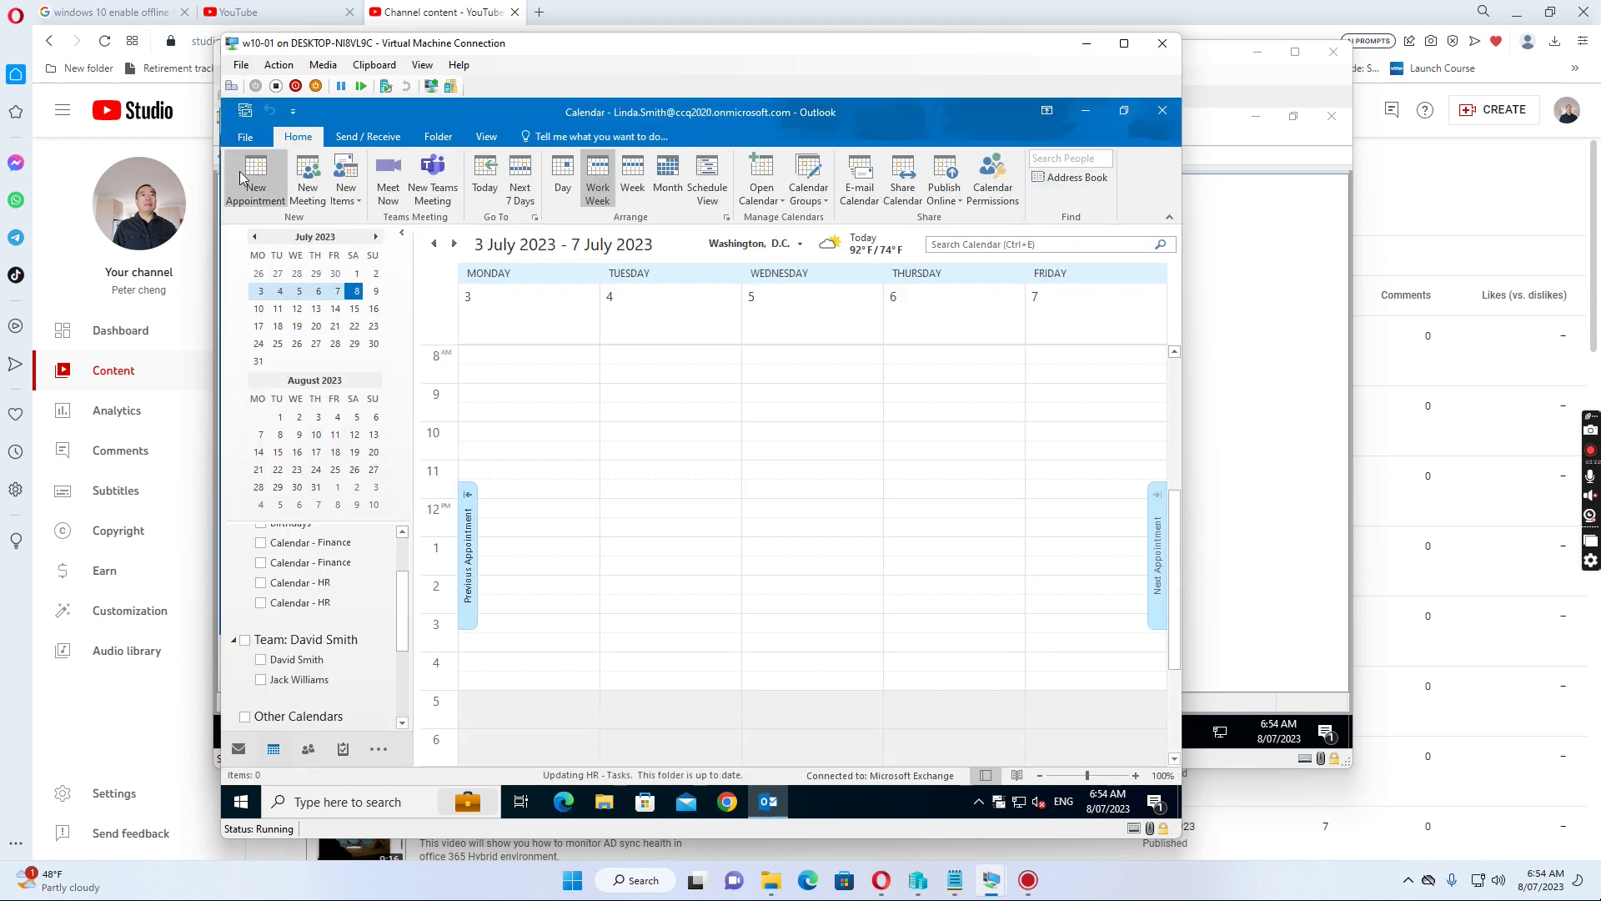
{"action": "left_click", "coordinate": [245, 137]}
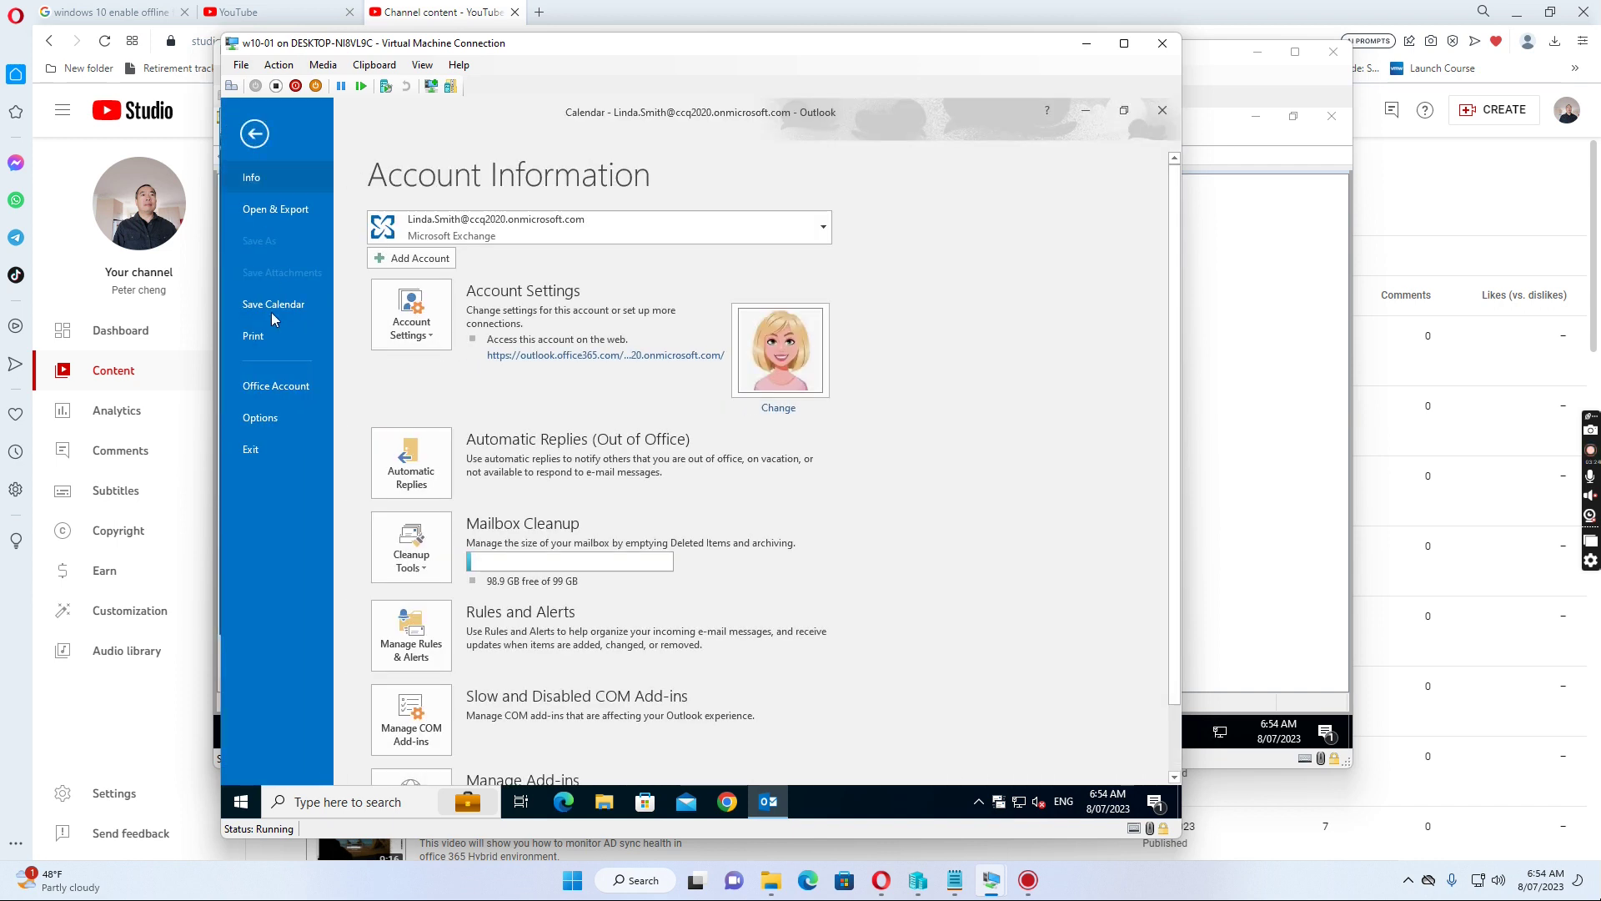
{"action": "left_click", "coordinate": [256, 452]}
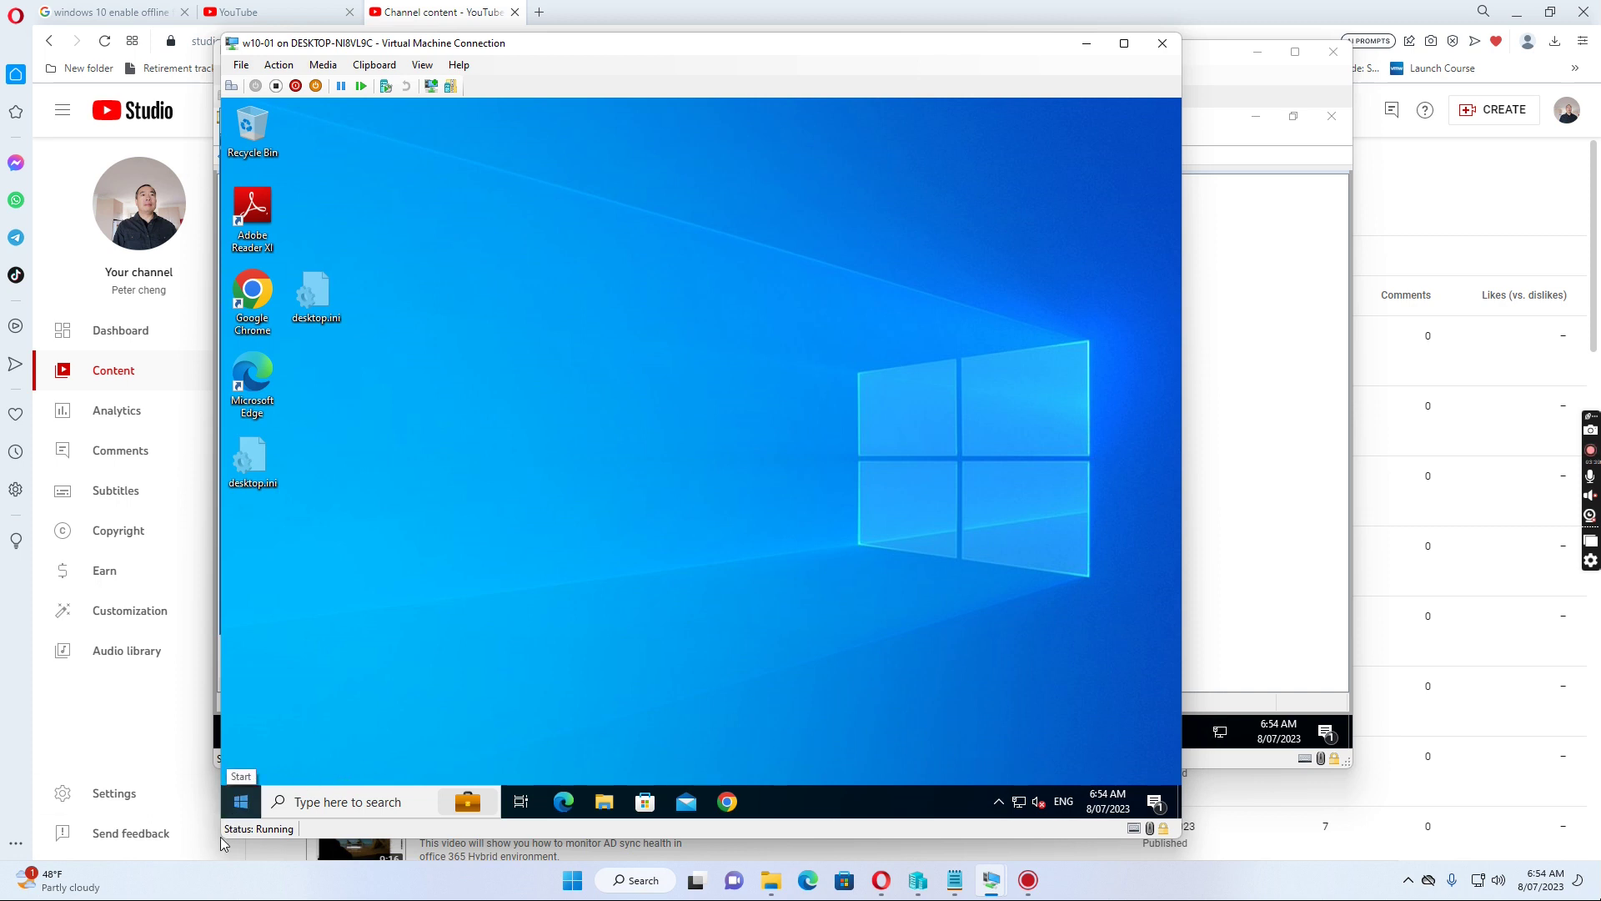
{"action": "left_click", "coordinate": [245, 809]}
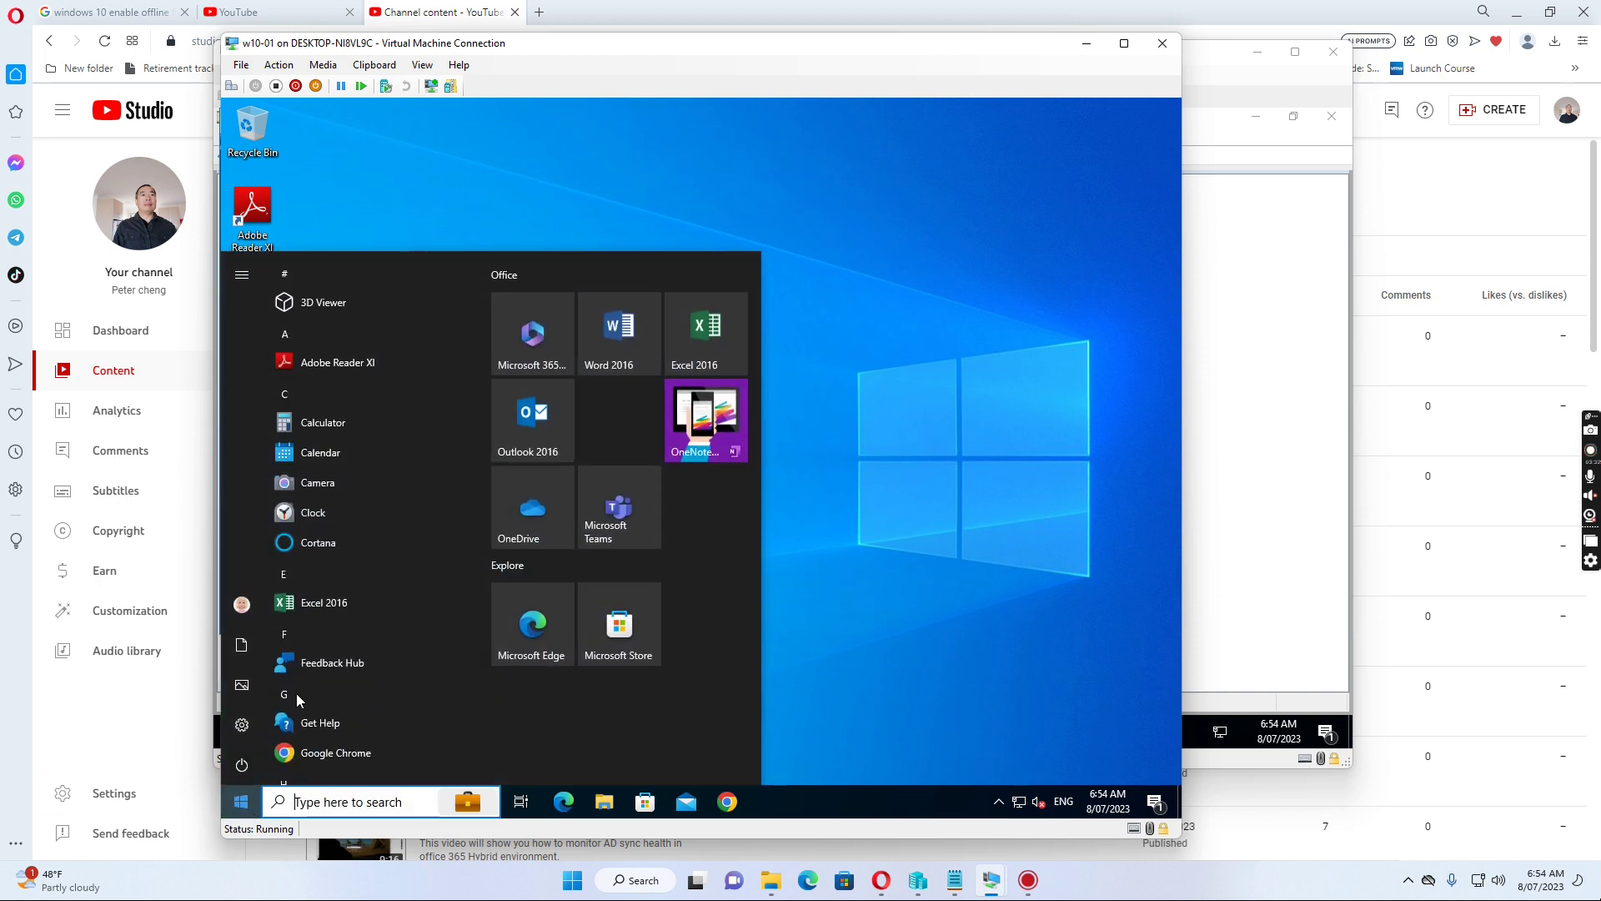
{"action": "left_click", "coordinate": [537, 423]}
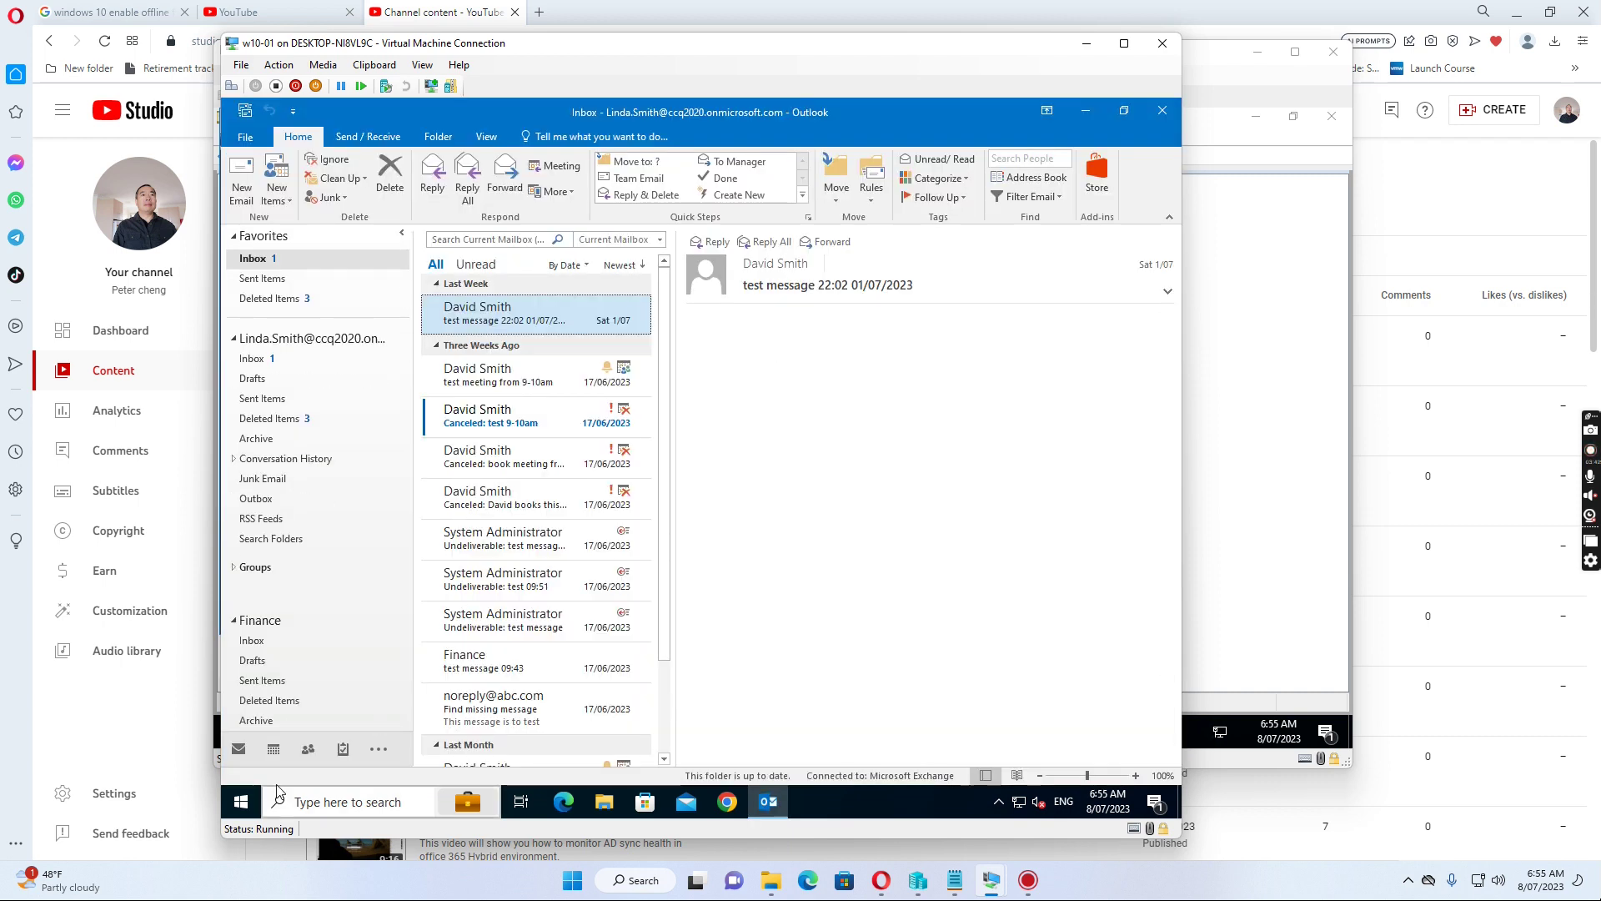
Open the Calendar and scroll the folder pane to confirm the team group lists only the manager
{"action": "mouse_move", "coordinate": [274, 753]}
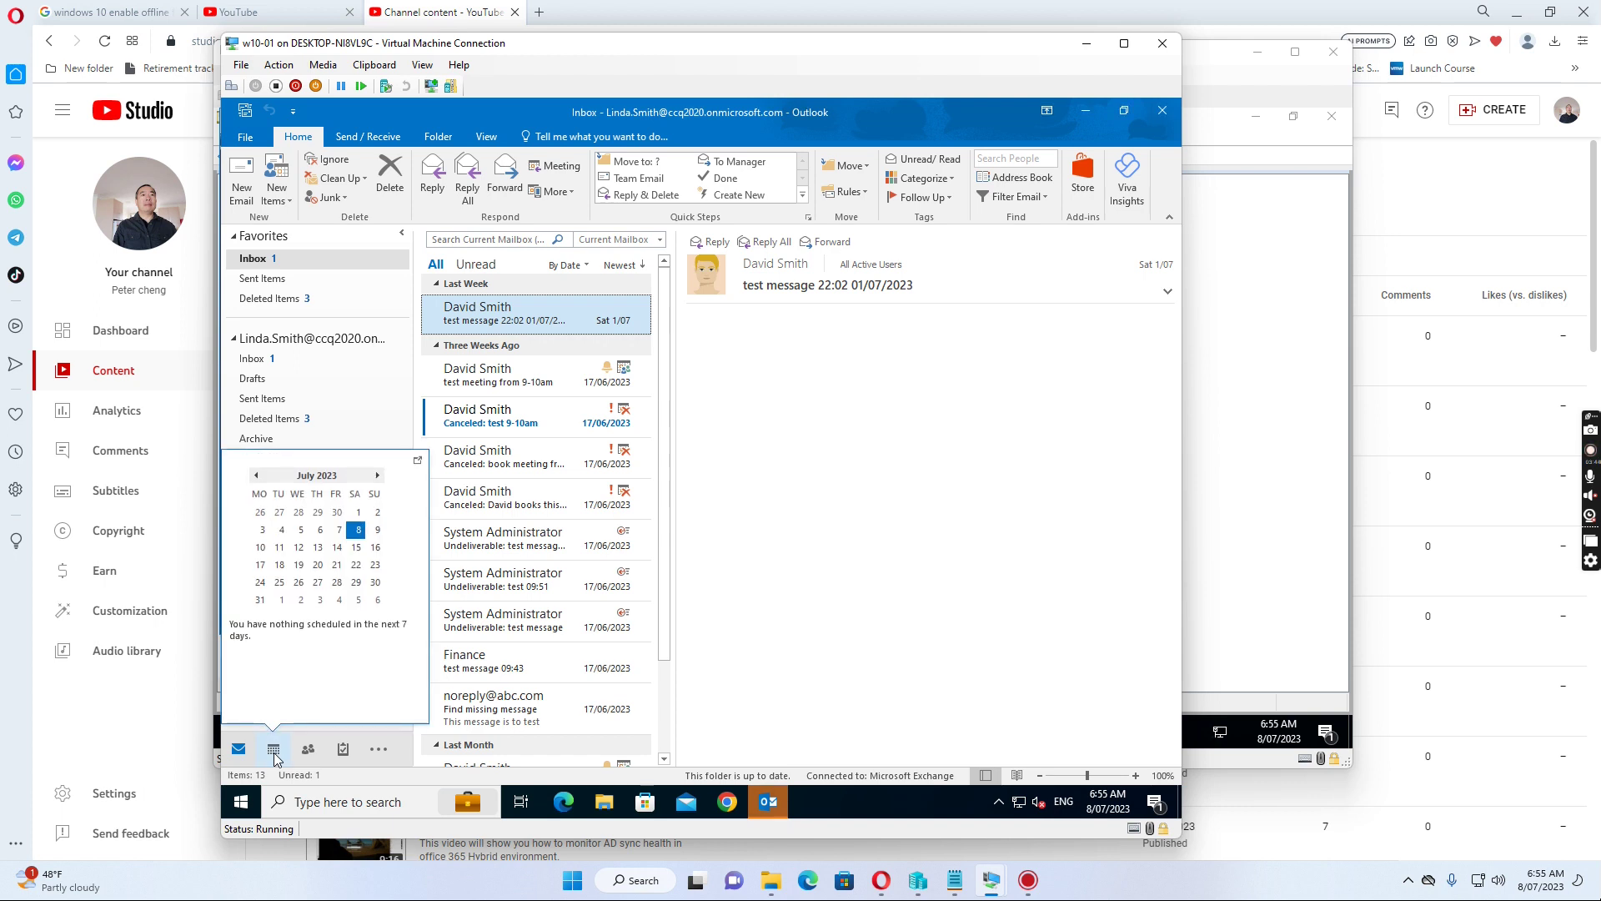
{"action": "left_click", "coordinate": [275, 754]}
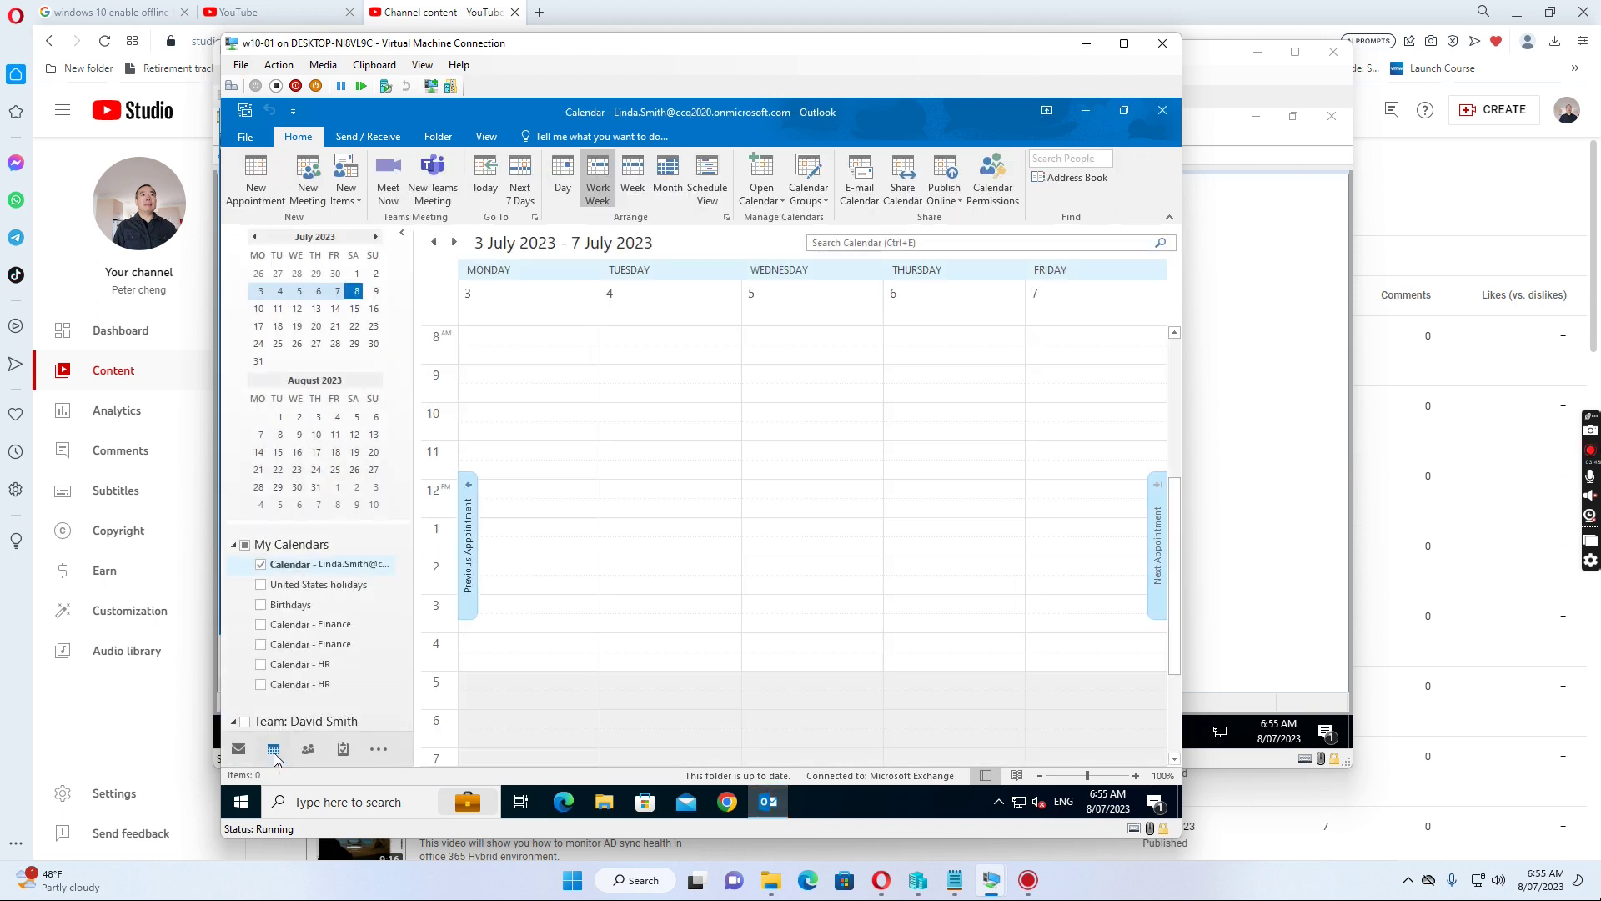
{"action": "left_click_drag", "start_coordinate": [403, 567], "coordinate": [407, 599]}
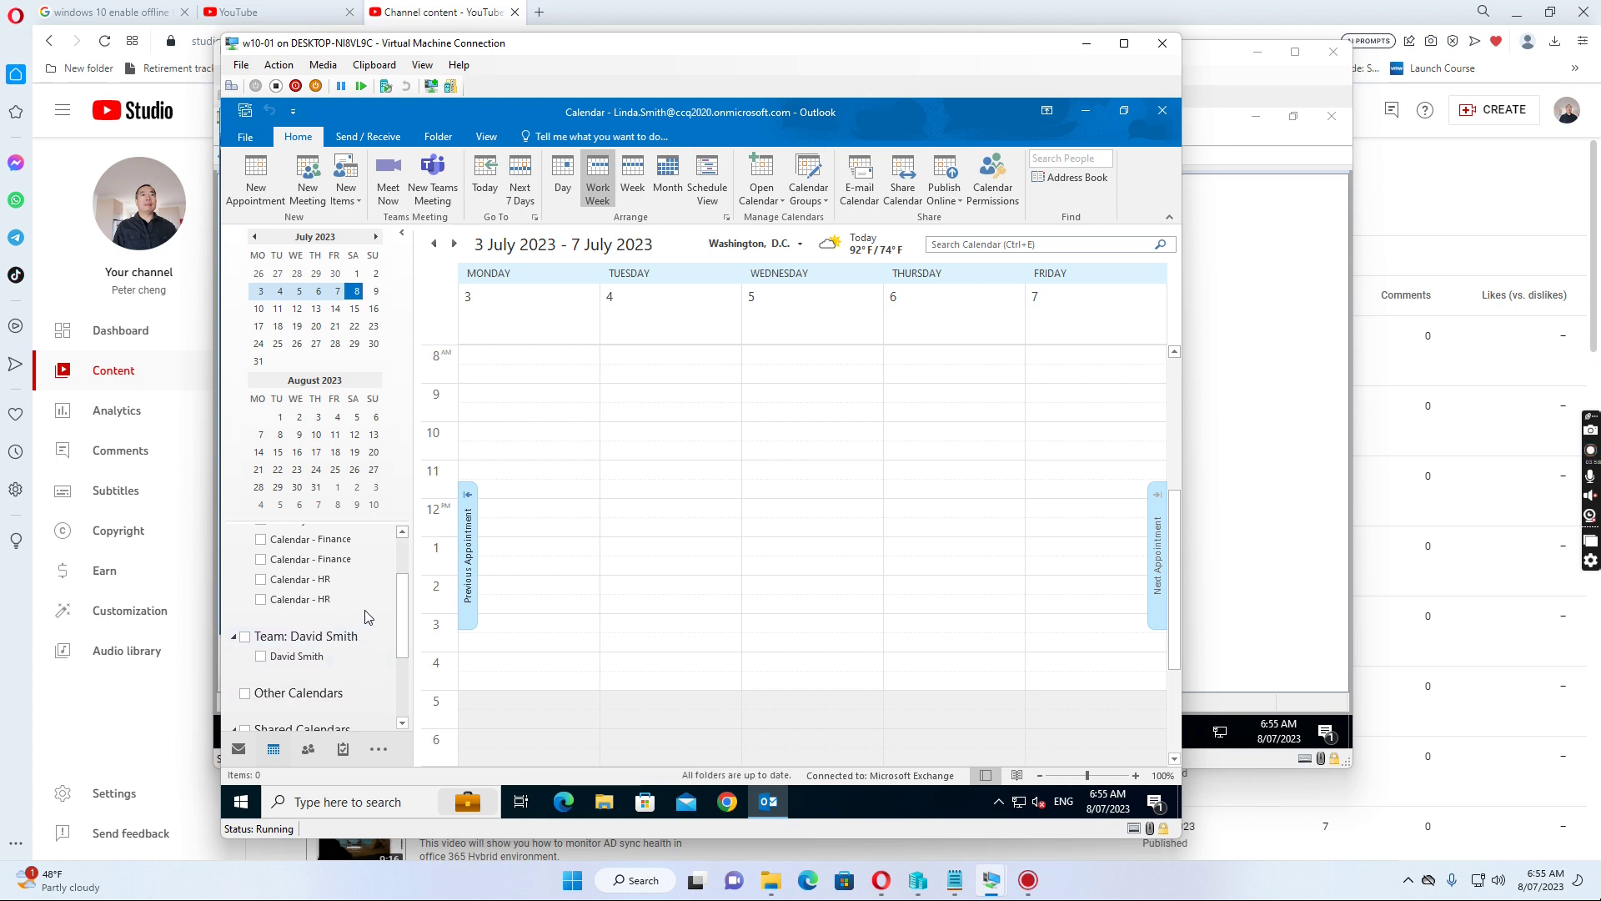
{"action": "left_click_drag", "start_coordinate": [402, 603], "coordinate": [395, 618]}
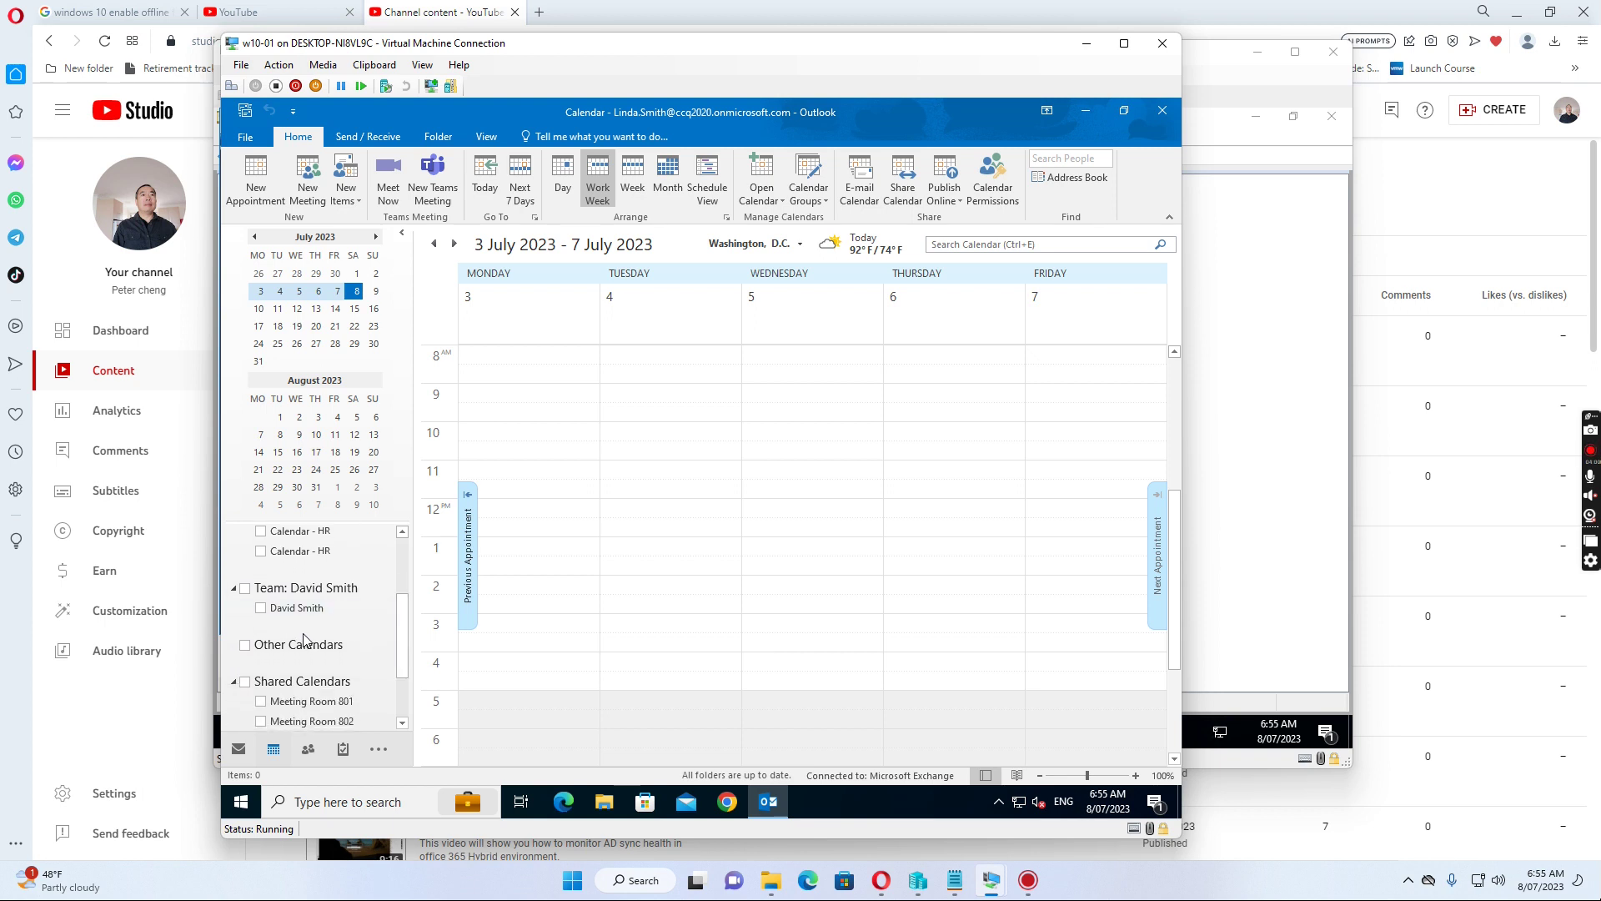